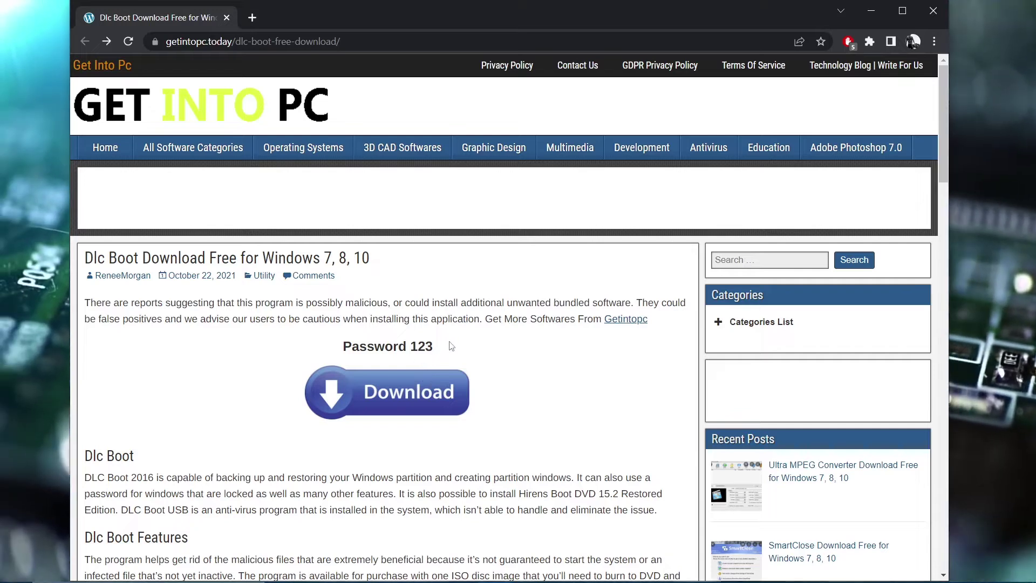
# Step: Minimize the Chrome DLC Boot download page so the desktop's winrar folder shows
pyautogui.click(873, 10)
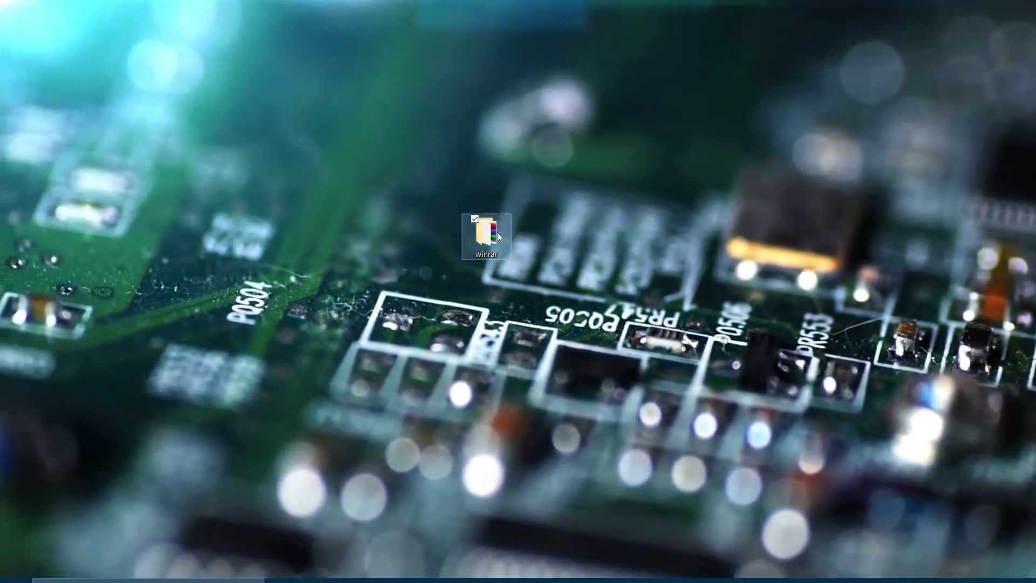
# Step: Open the winrar folder and extract the 1.rar archive here
pyautogui.doubleClick(486, 233)
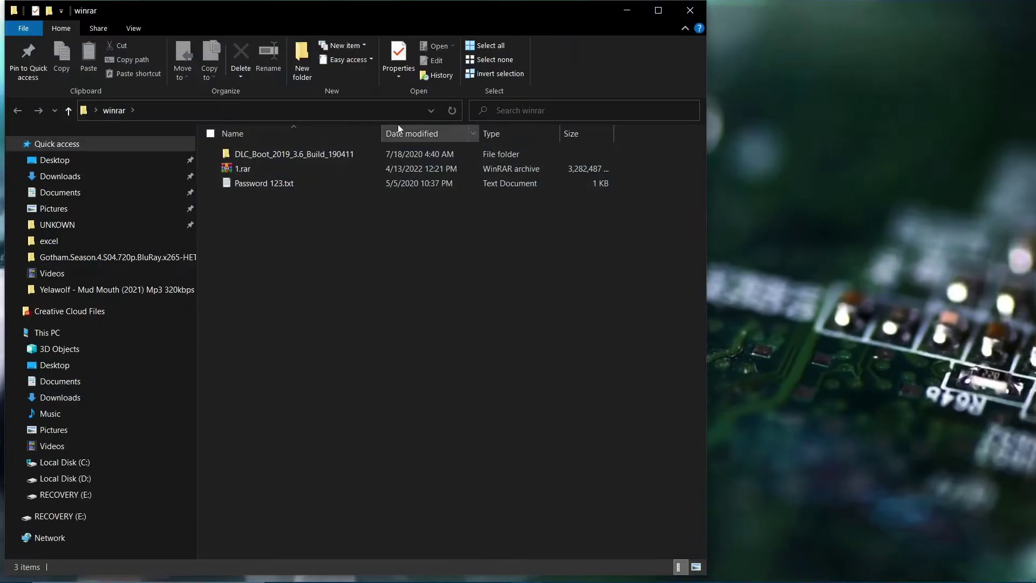
pyautogui.moveTo(435, 15); pyautogui.dragTo(577, 28)
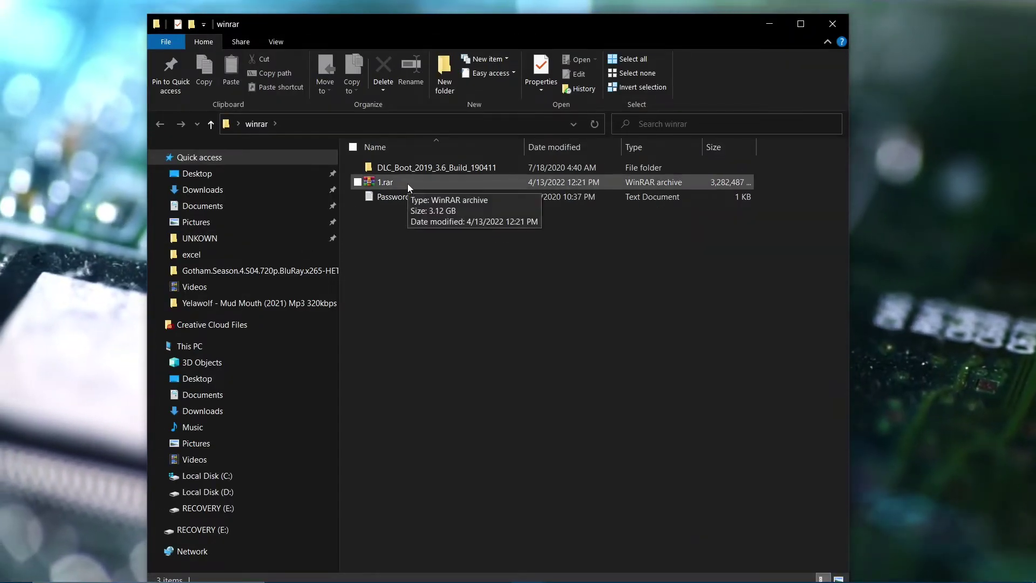
pyautogui.click(408, 187)
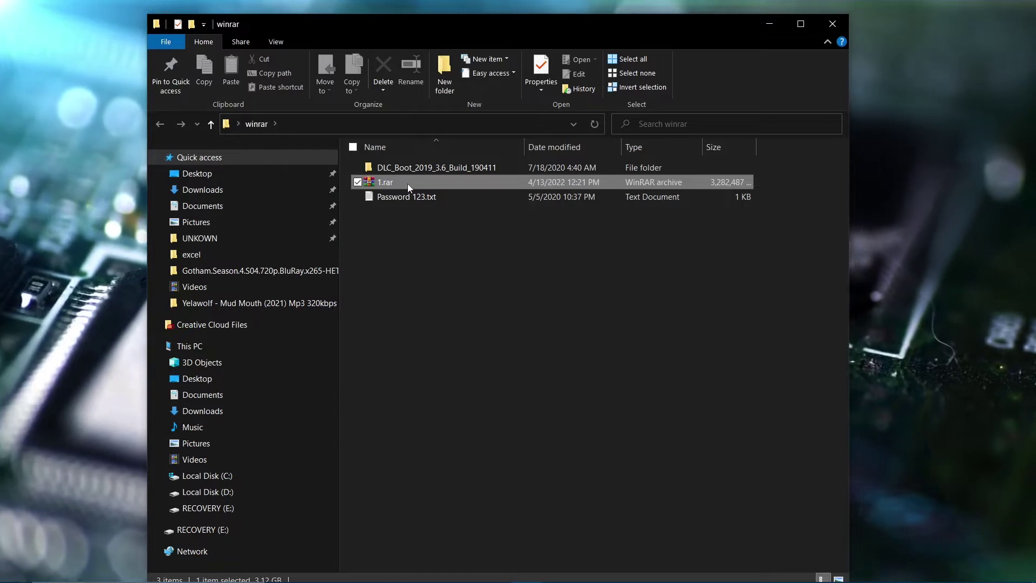
pyautogui.rightClick(407, 183)
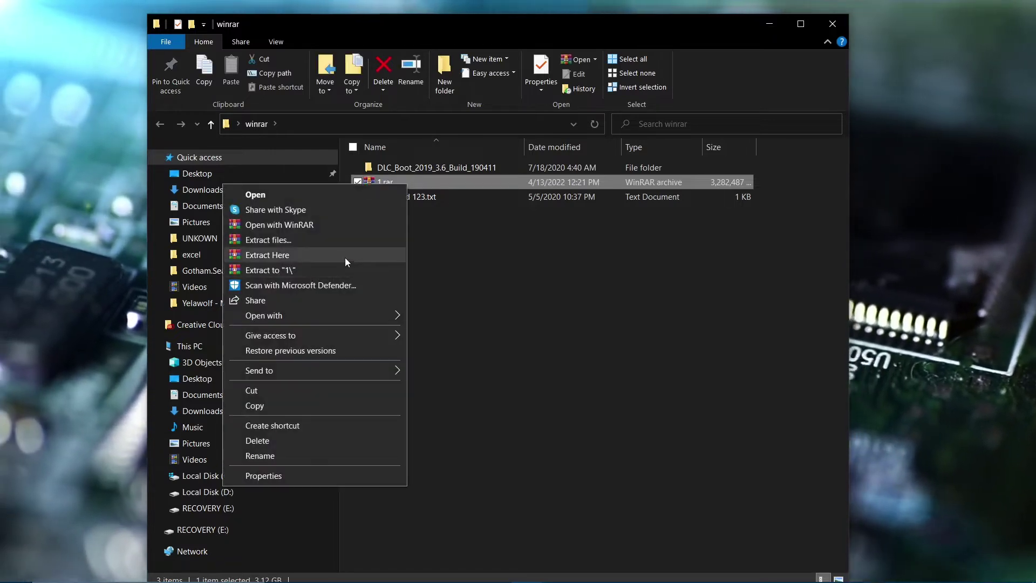
pyautogui.click(293, 255)
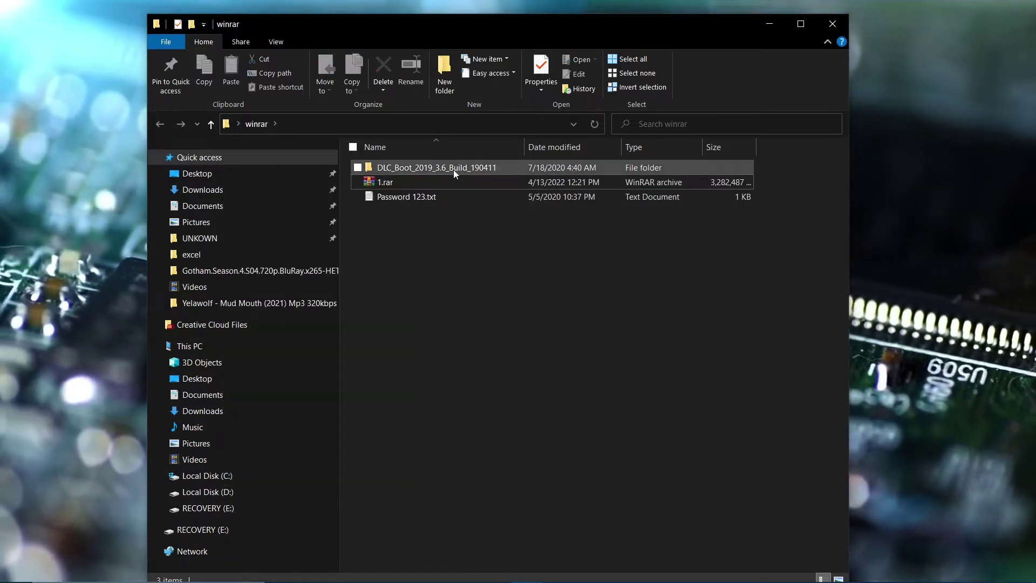
# Step: Go into the nested DLC_Boot_2019_3.6_Build_190411 folders and select DLCBoot.exe
pyautogui.doubleClick(453, 169)
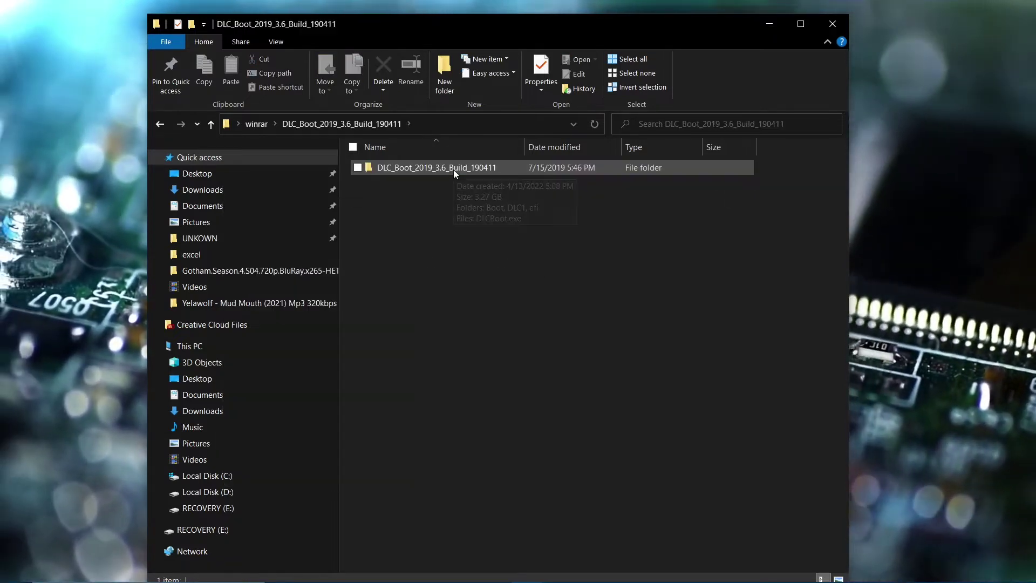
pyautogui.doubleClick(453, 169)
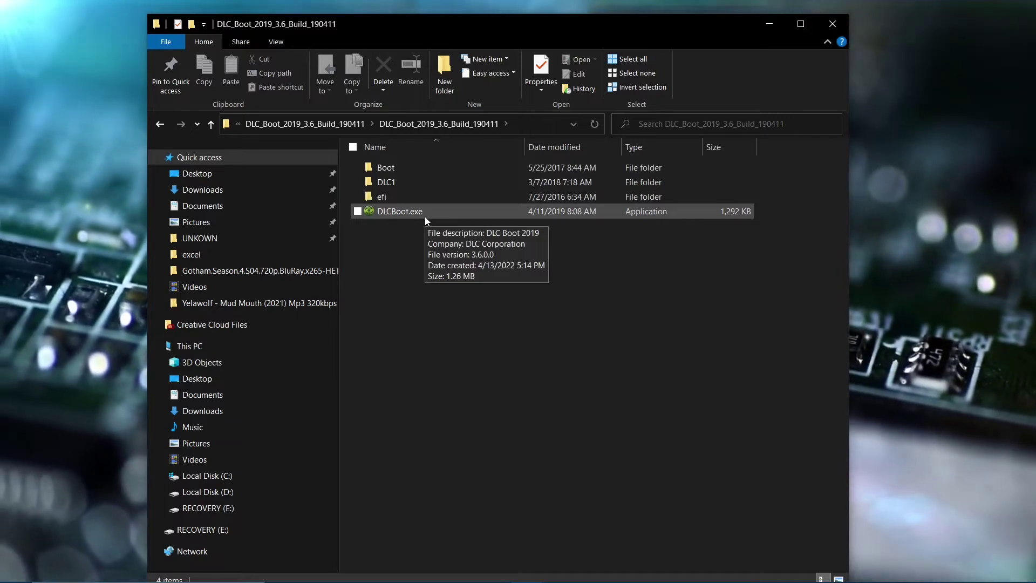
pyautogui.click(425, 216)
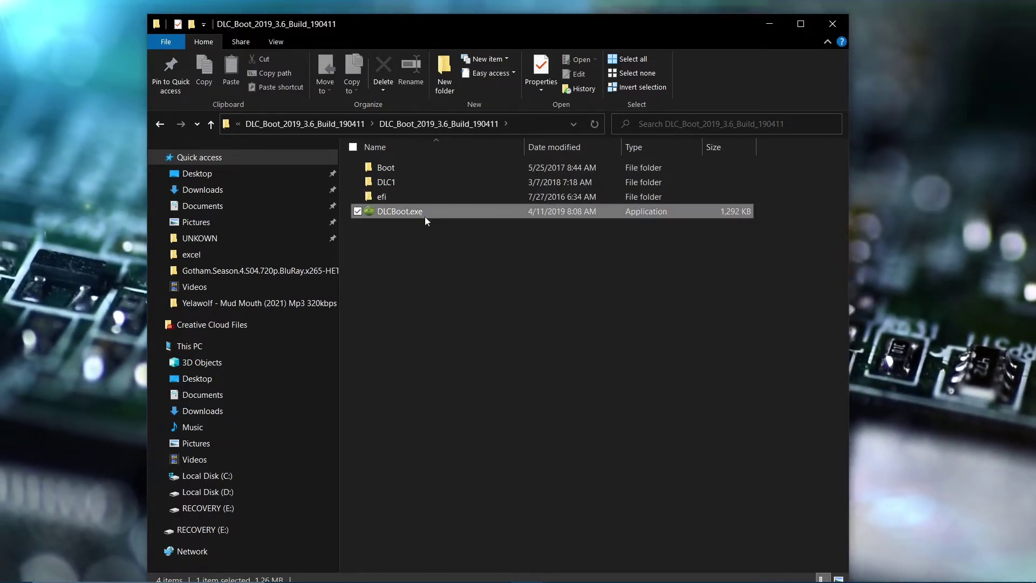
# Step: Run DLCBoot.exe as administrator and open its Mini Win Tools category
pyautogui.rightClick(425, 216)
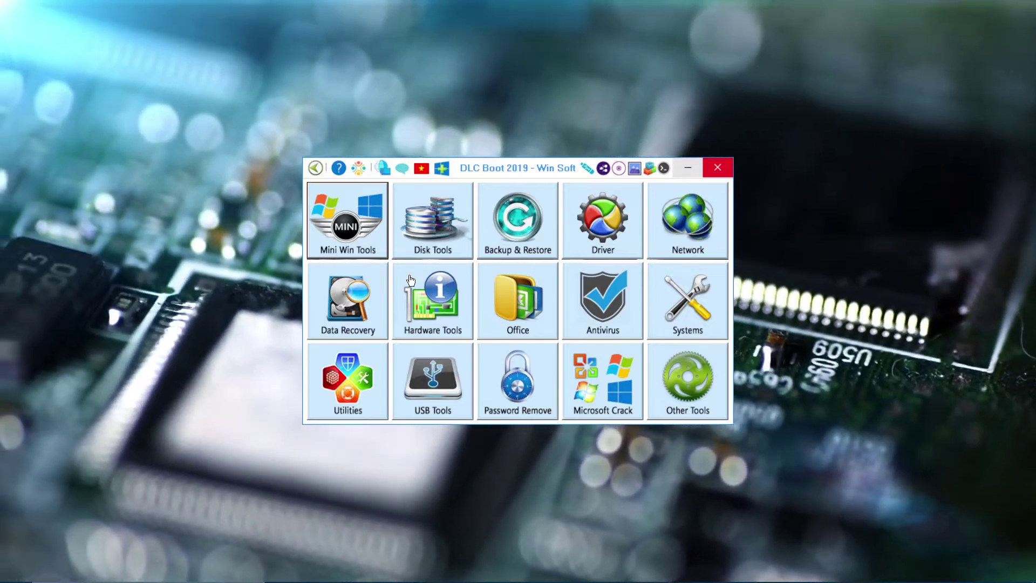
pyautogui.press('Return')
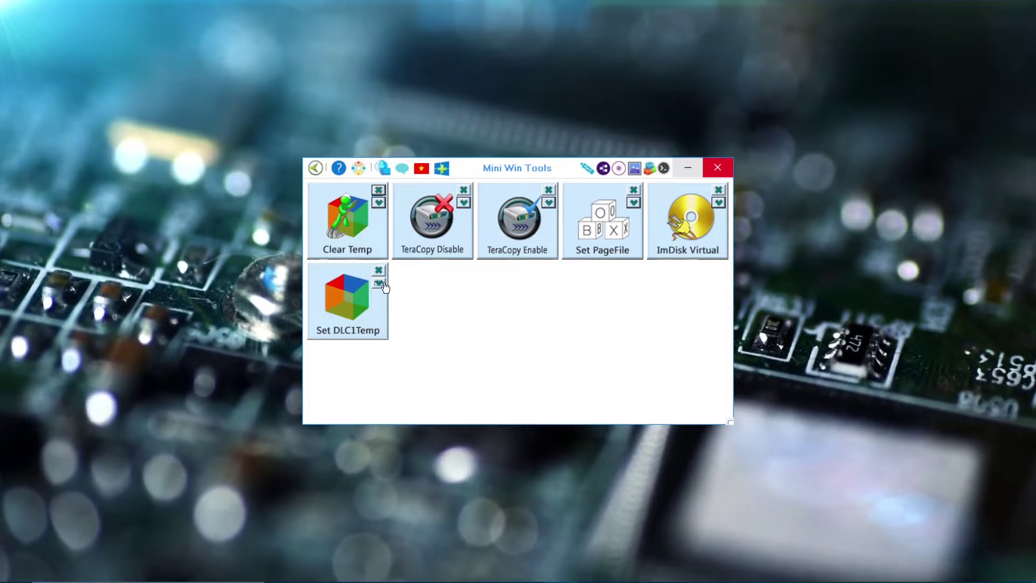
# Step: Reopen Mini Win Tools from the main menu and run Clear Temp to delete Temp and Prefetch files
pyautogui.click(315, 168)
pyautogui.click(348, 221)
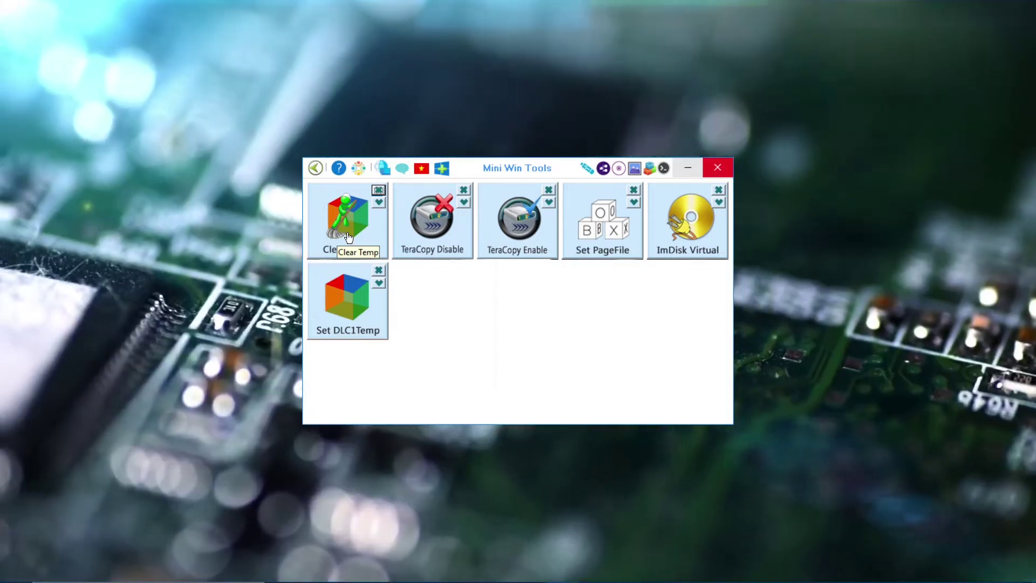
pyautogui.click(348, 237)
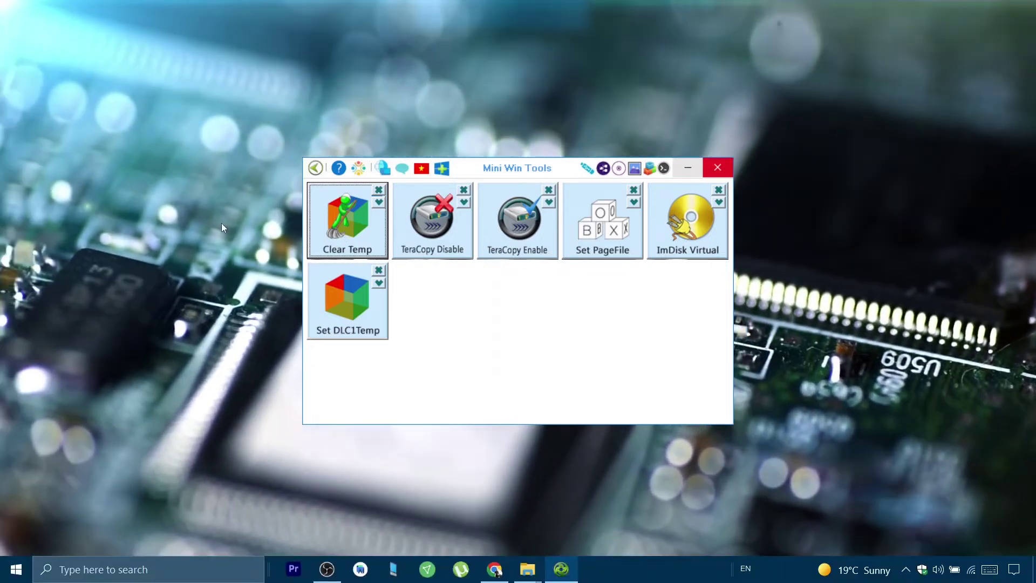
# Step: Open the C:\Windows\Temp folder through the Run command 'temp'
pyautogui.press('super+r')
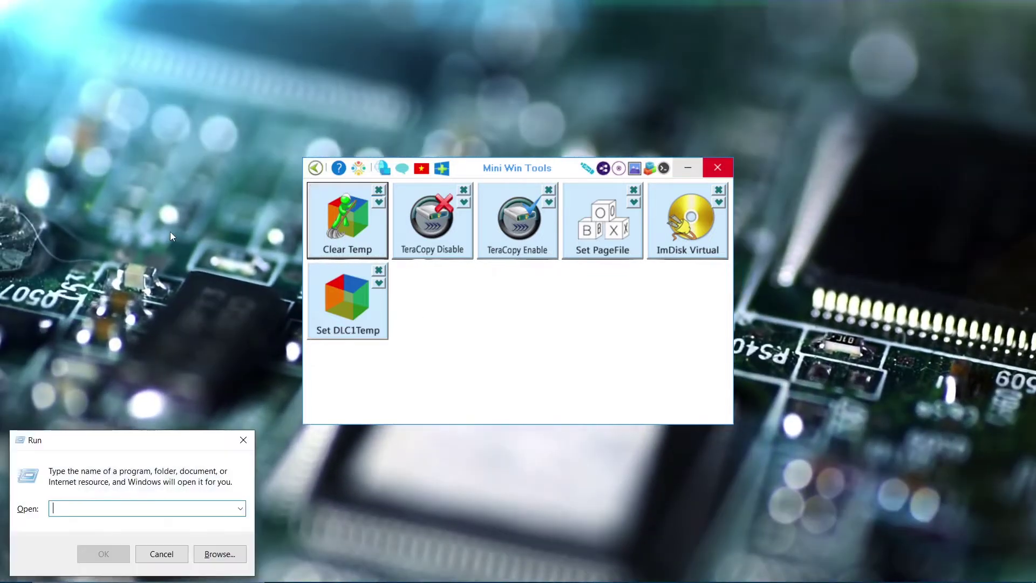
pyautogui.write('temp')
pyautogui.press('Return')
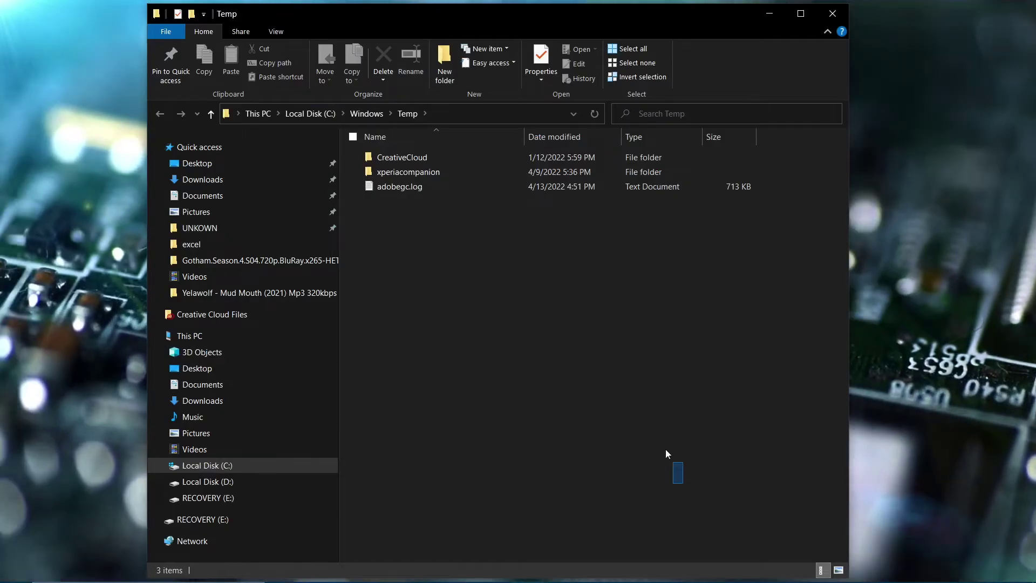
pyautogui.moveTo(665, 449); pyautogui.dragTo(412, 244)
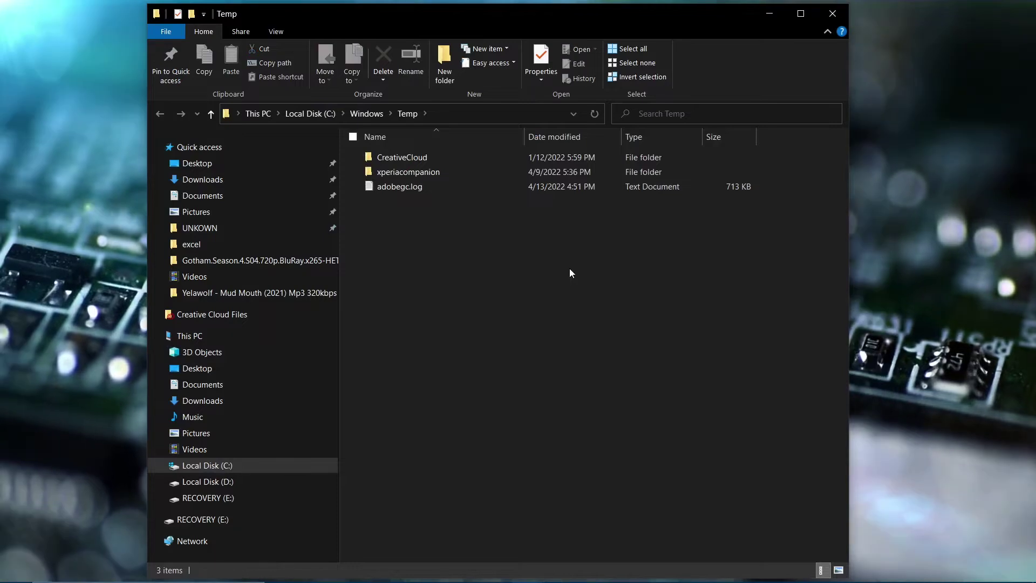
pyautogui.click(569, 270)
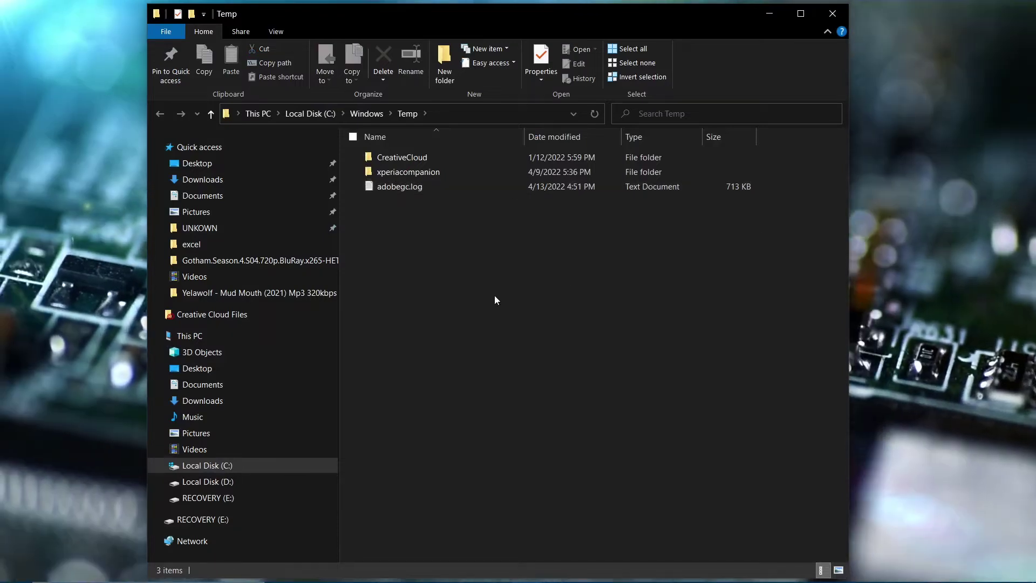
# Step: Delete all Temp contents with admin permission, skipping the in-use items, then close the folder
pyautogui.hotkey('ctrl', 'a')
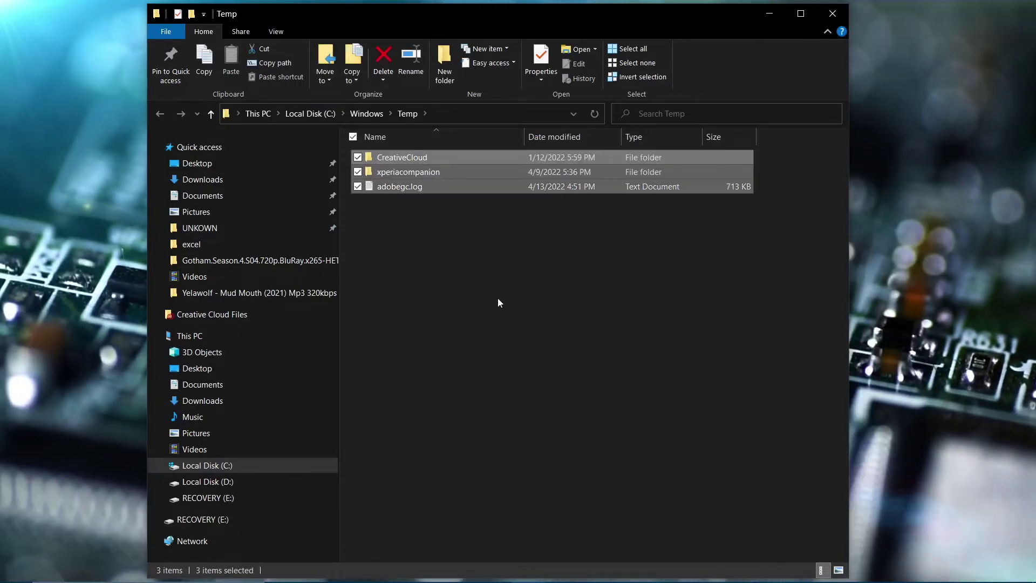
pyautogui.press('Delete')
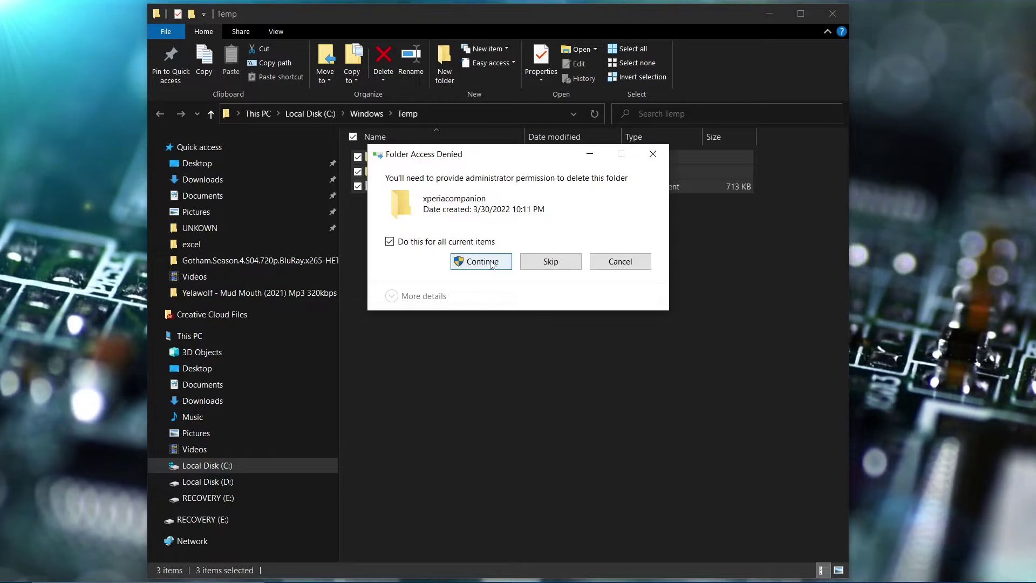
pyautogui.click(491, 262)
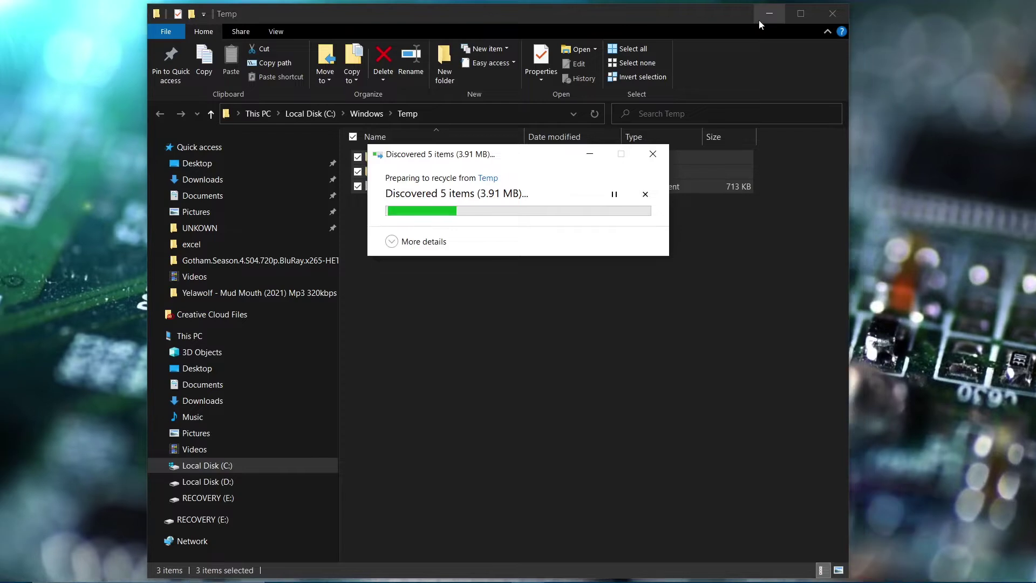
pyautogui.click(390, 274)
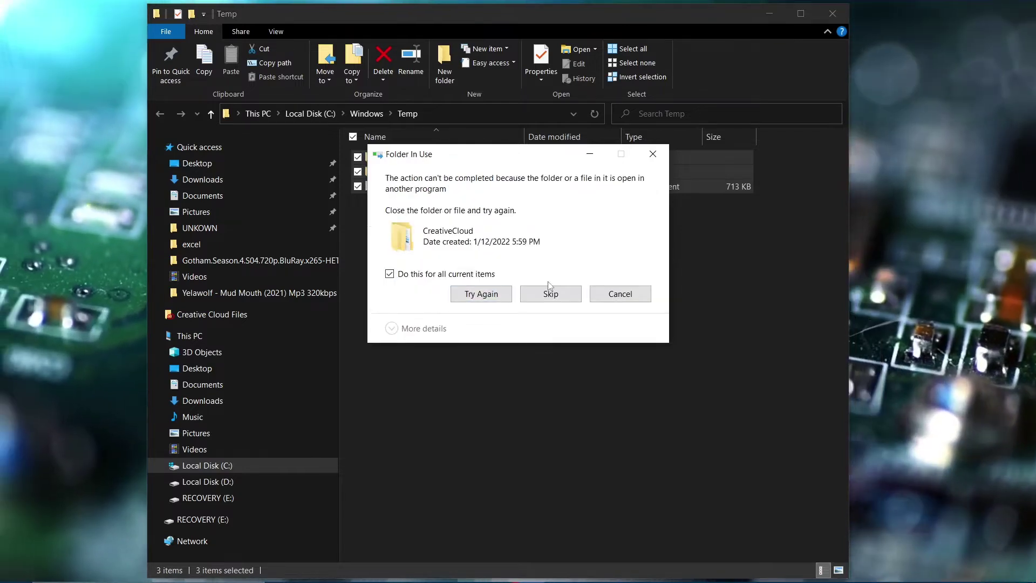
pyautogui.click(575, 300)
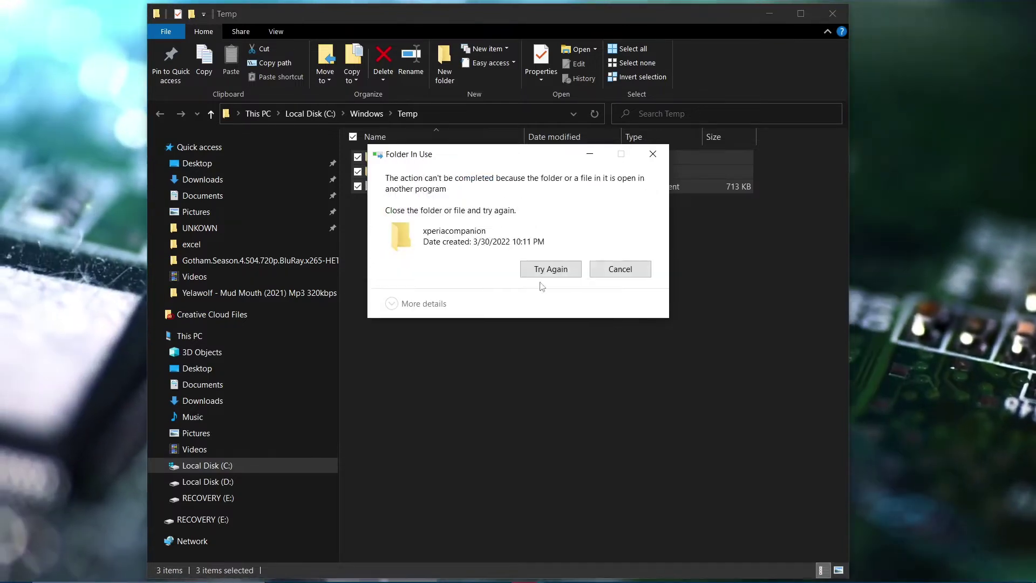
pyautogui.click(551, 266)
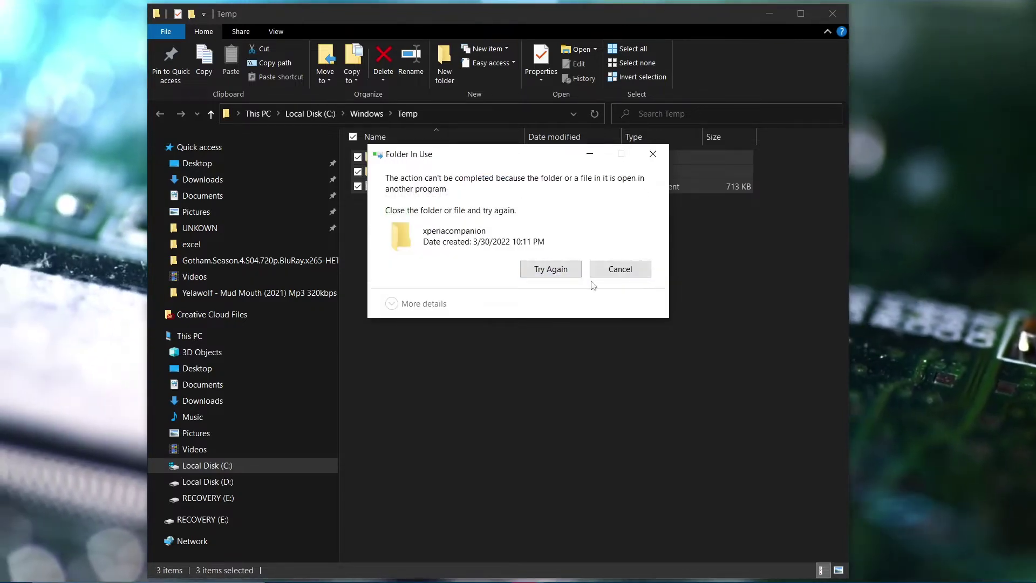
pyautogui.click(603, 271)
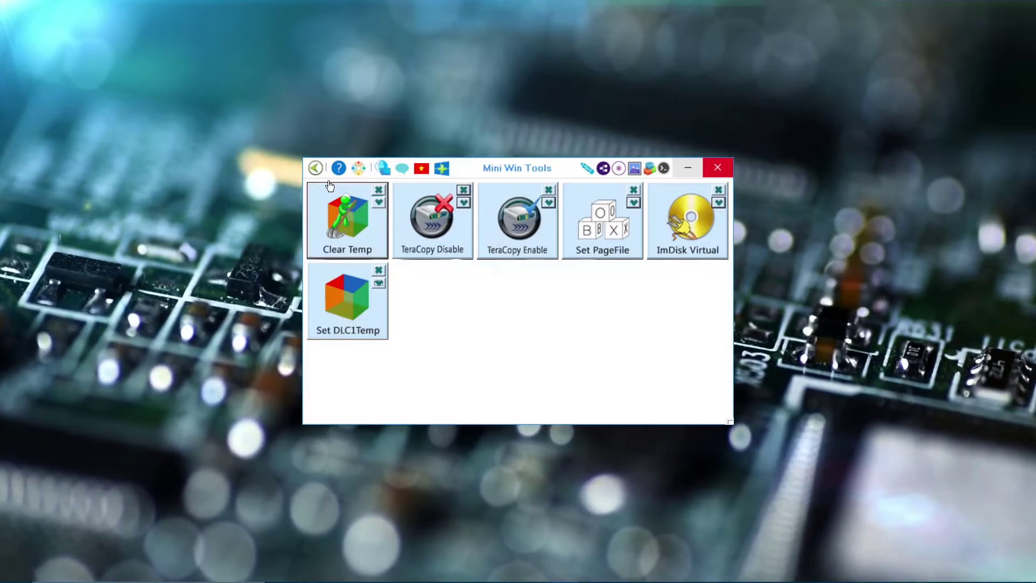
pyautogui.click(315, 168)
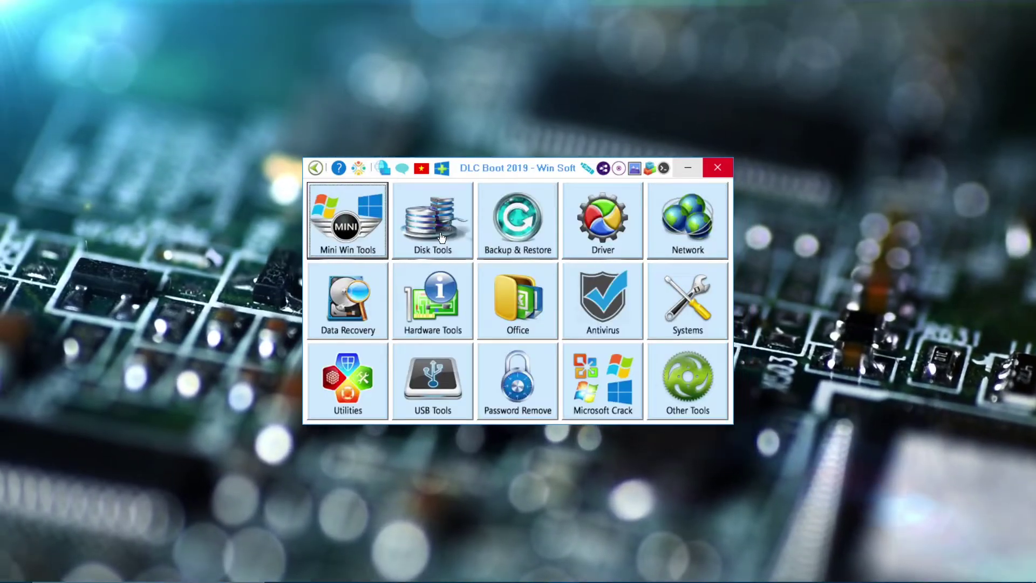
# Step: Open Disk Tools and launch Partition Wizard, which fails with error 0xc0000906
pyautogui.click(442, 237)
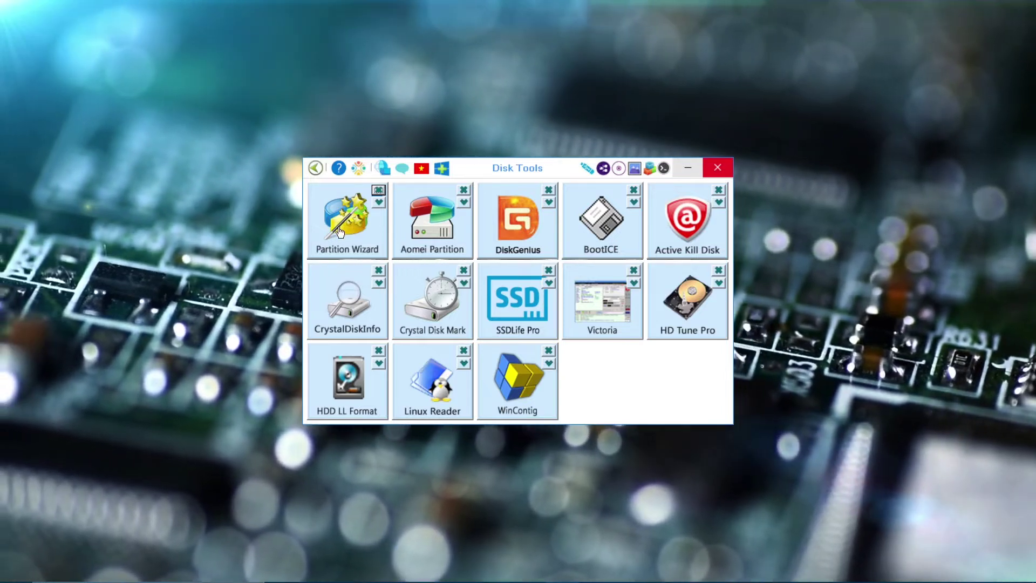
pyautogui.click(339, 232)
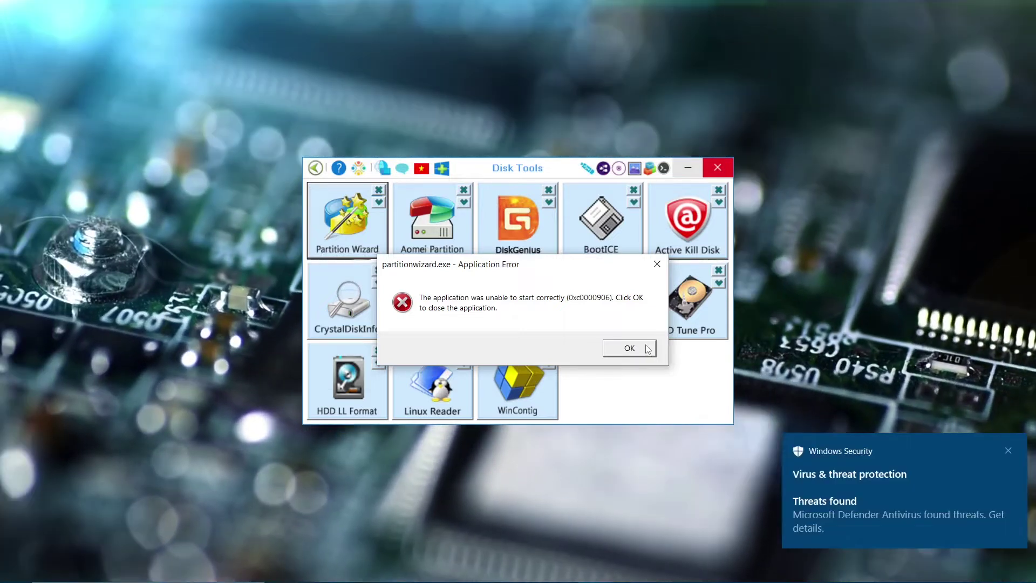
# Step: Dismiss the Partition Wizard error and bring up AOMEI Partition Assistant in full view
pyautogui.click(629, 348)
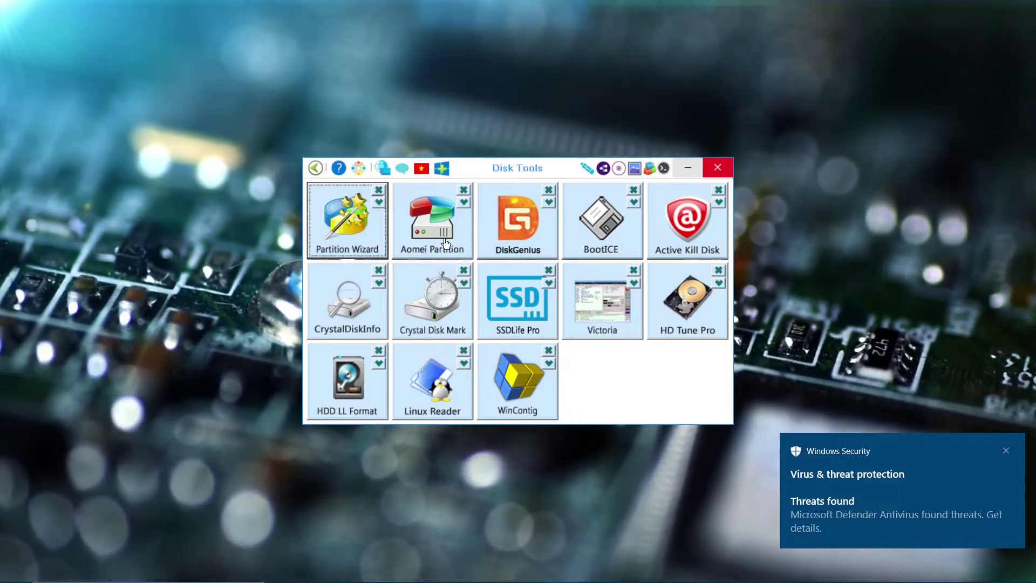
pyautogui.click(446, 243)
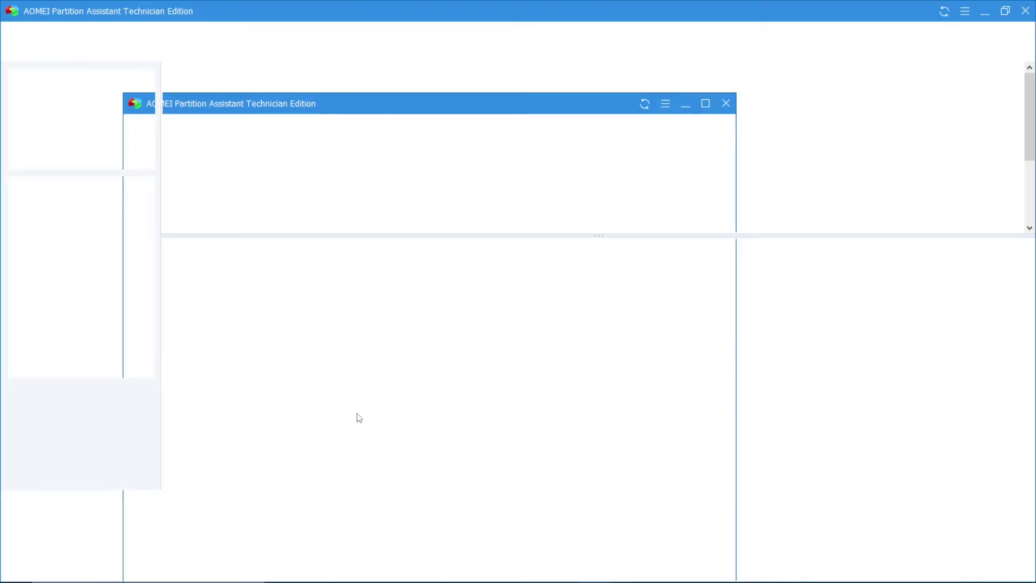
pyautogui.click(984, 18)
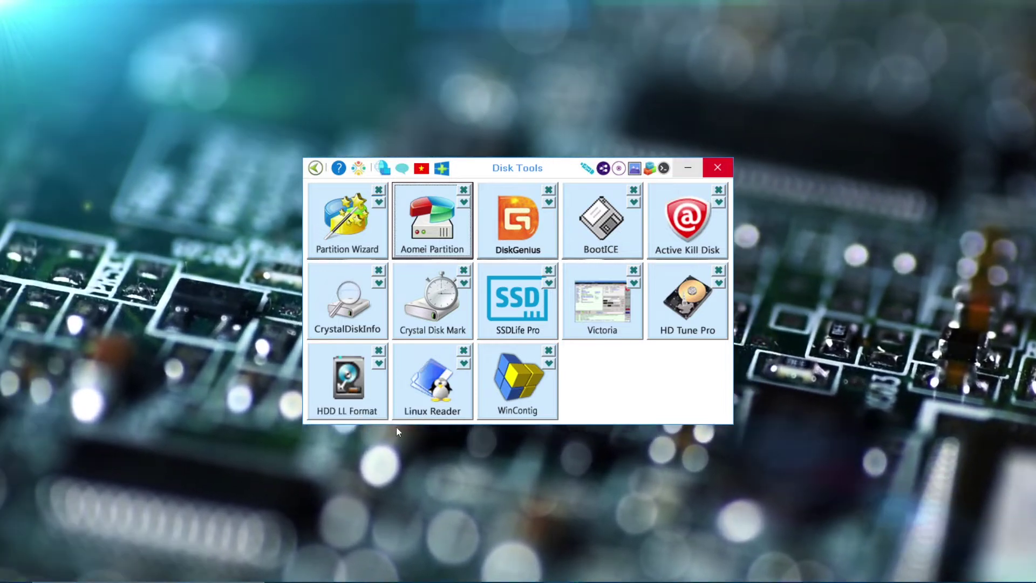
pyautogui.moveTo(550, 563)
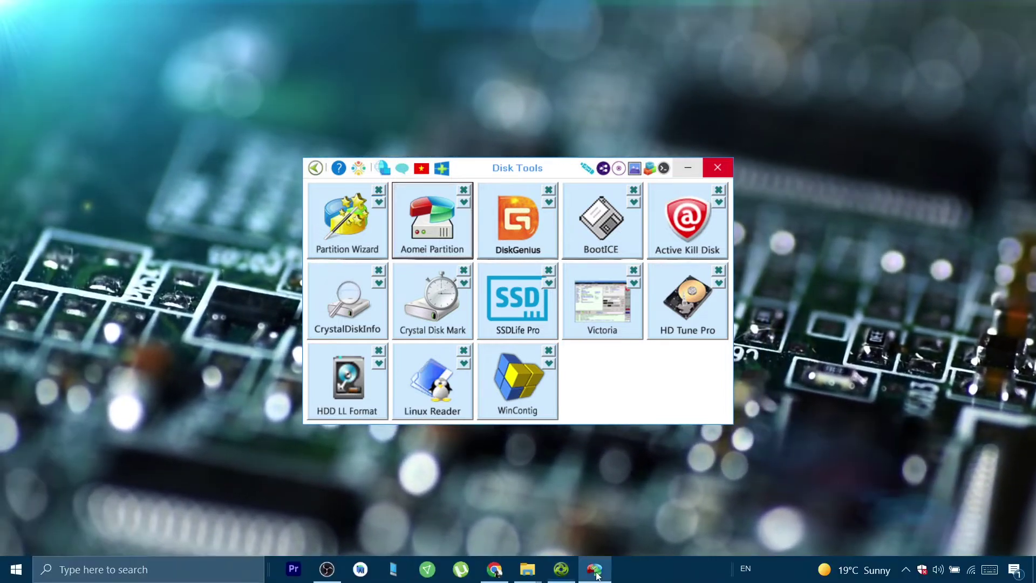
pyautogui.click(596, 573)
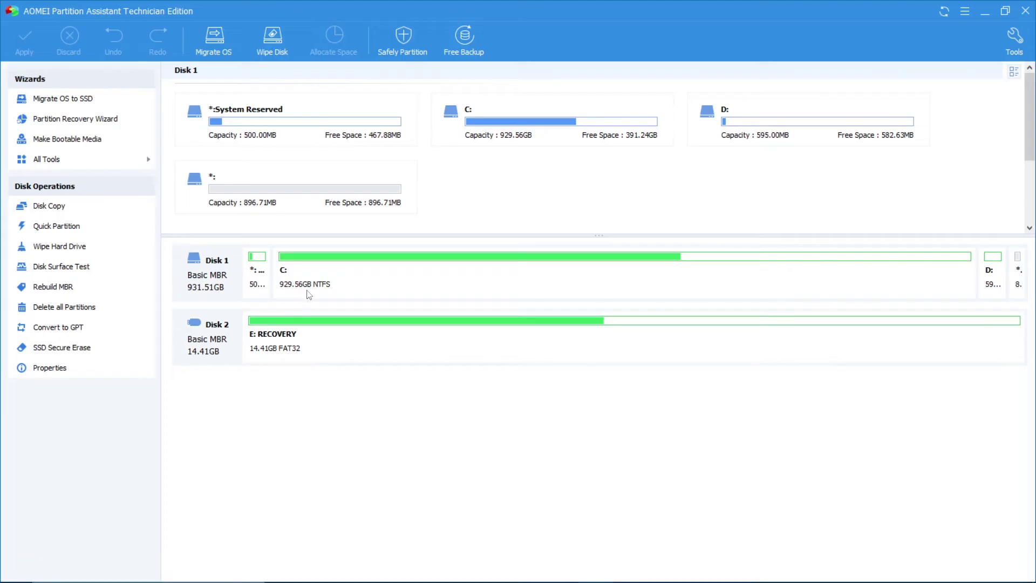
# Step: Select partition C: and the unallocated space on Disk 1, then close AOMEI
pyautogui.click(422, 290)
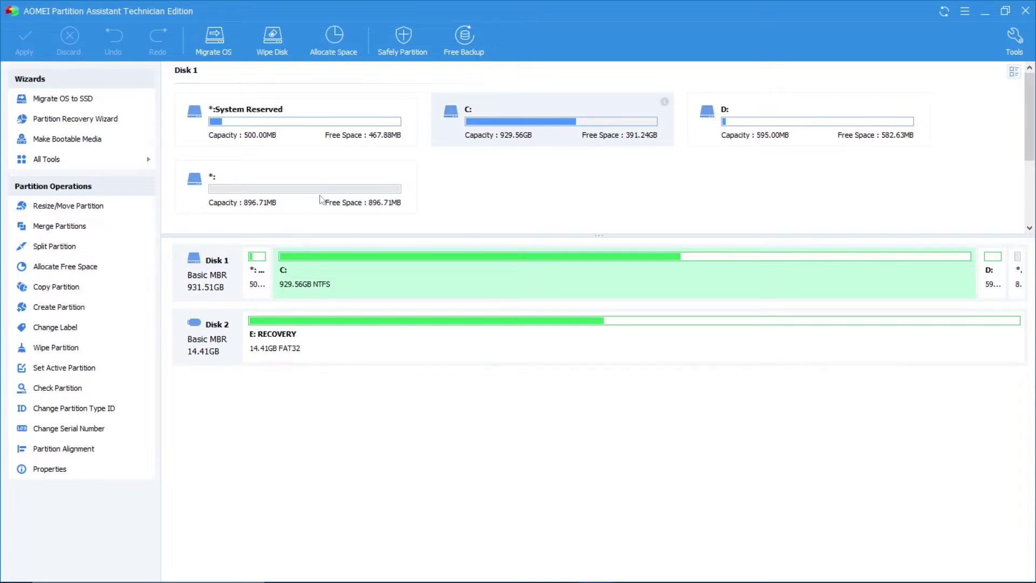
pyautogui.click(321, 199)
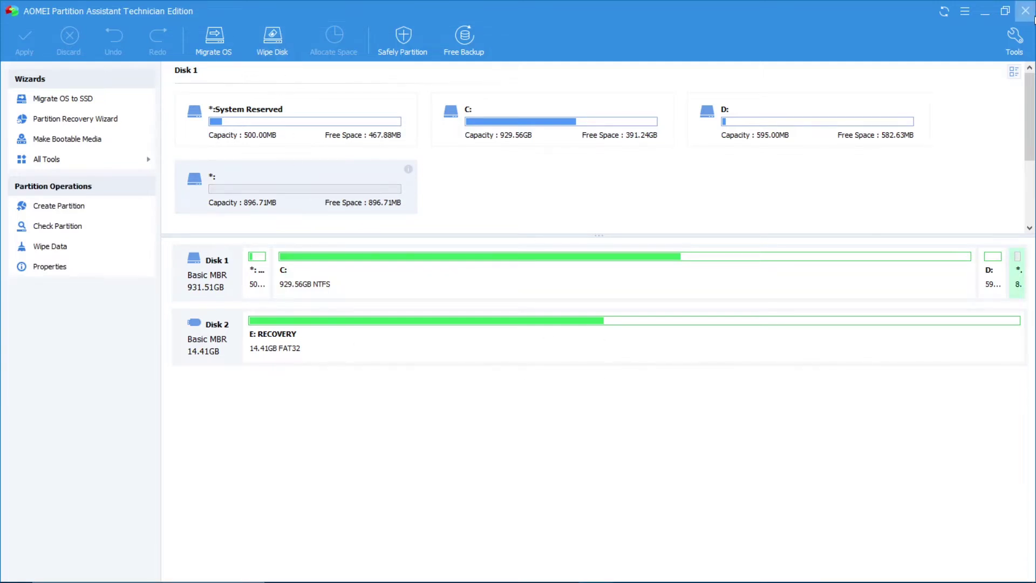
pyautogui.click(1032, 16)
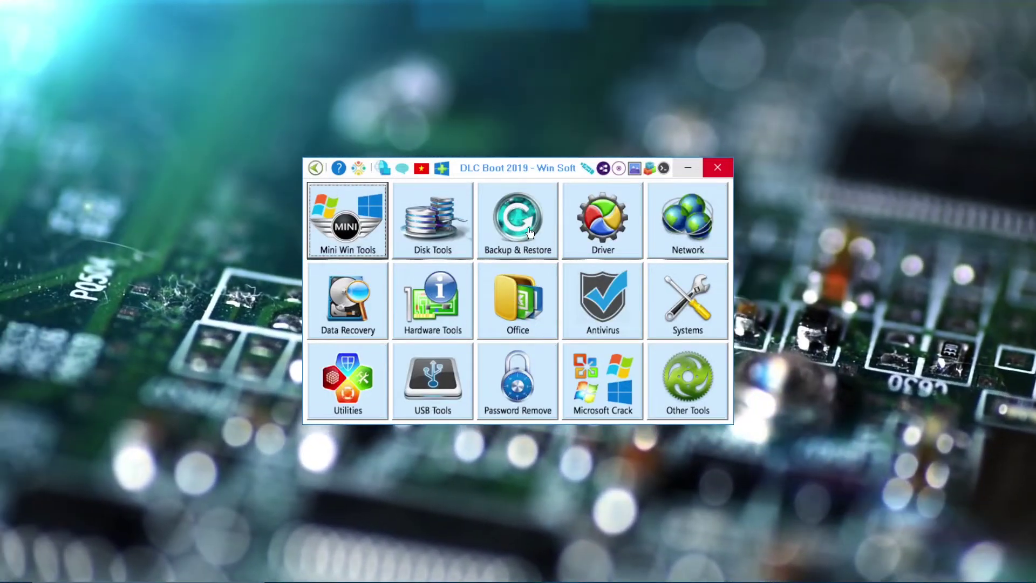
pyautogui.click(529, 232)
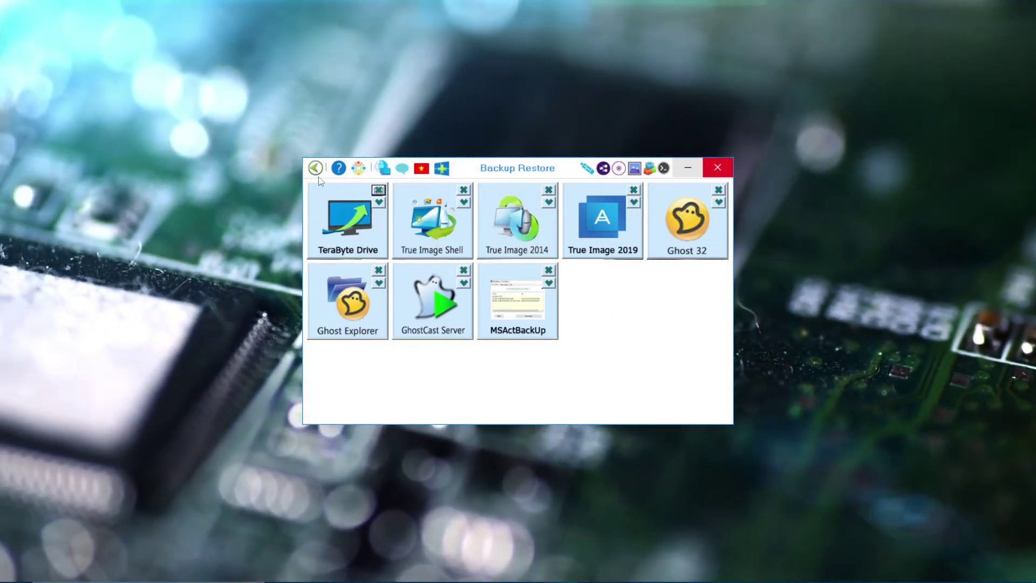
pyautogui.click(316, 169)
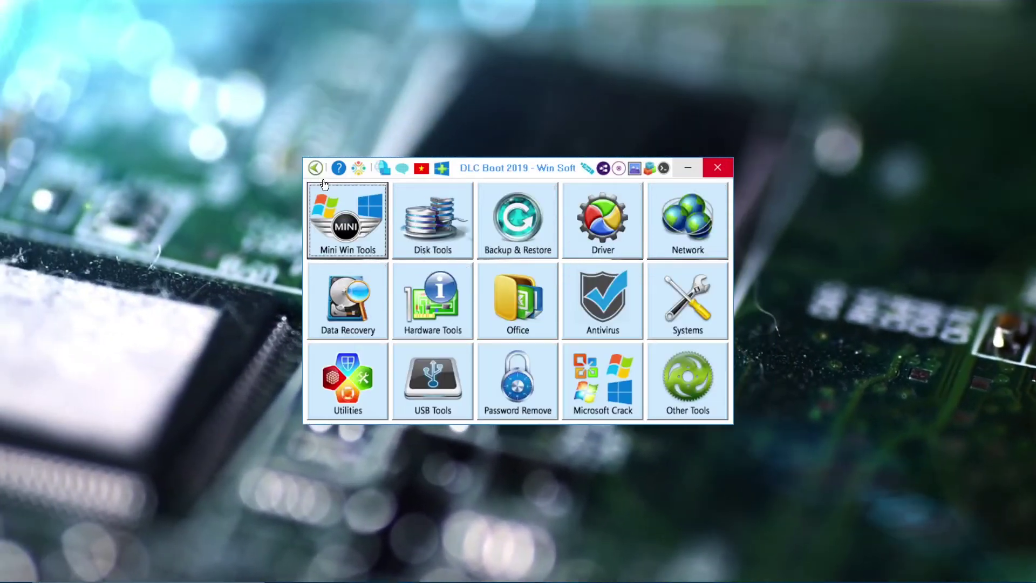
pyautogui.click(604, 219)
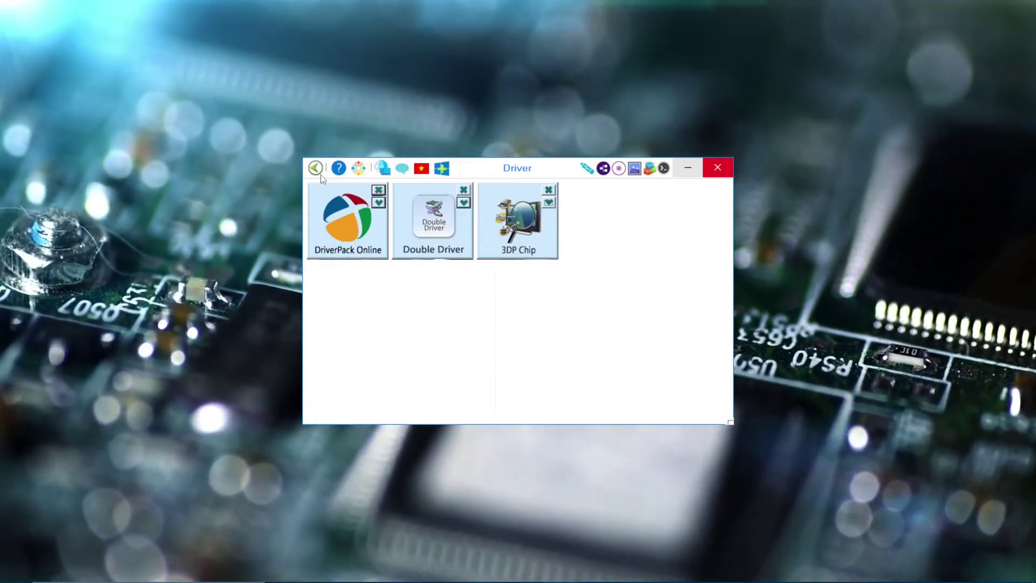
pyautogui.click(316, 167)
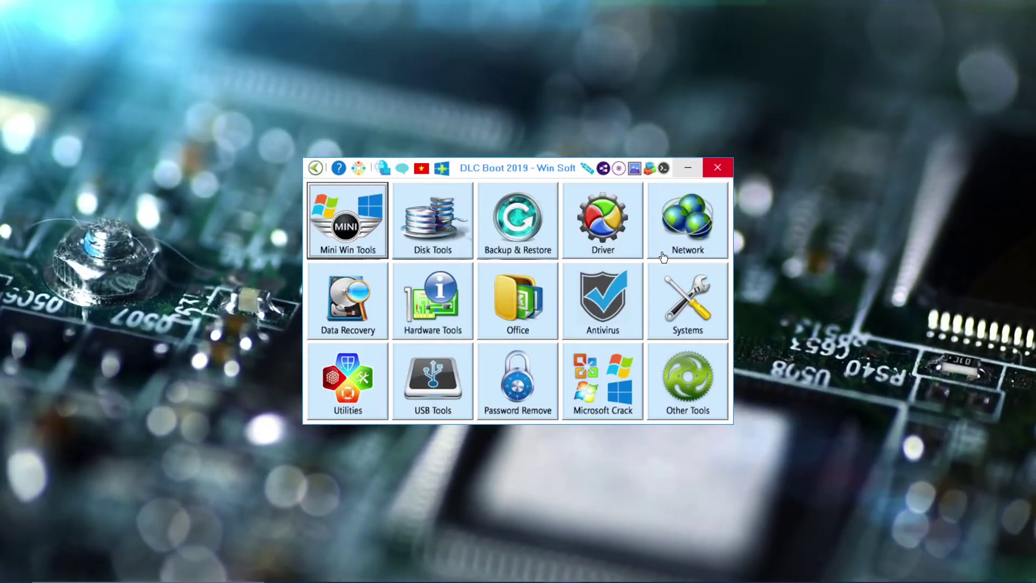
pyautogui.click(664, 257)
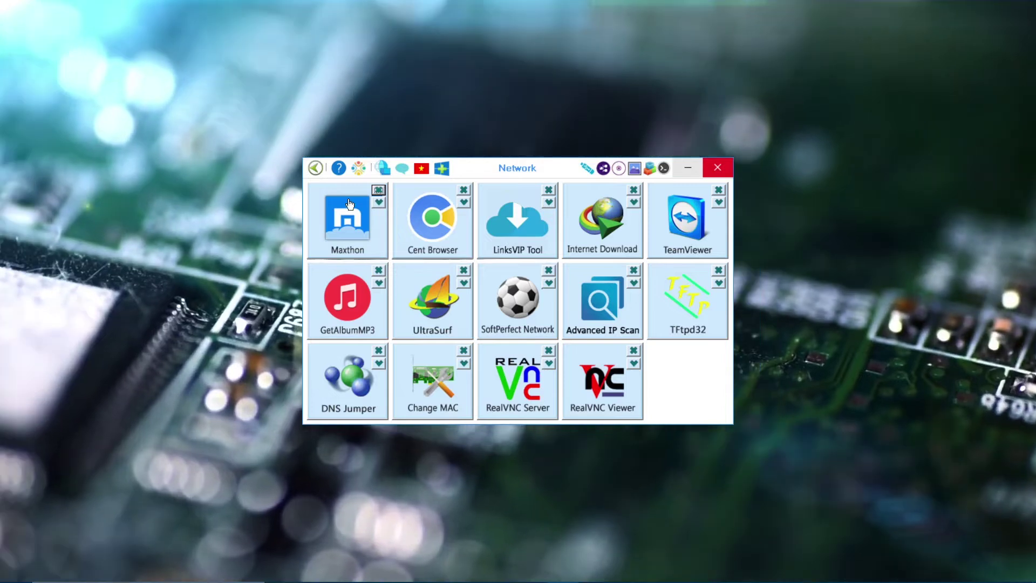
# Step: Go back to the main menu, open Data Recovery, and launch Disk Drill
pyautogui.press('BackSpace')
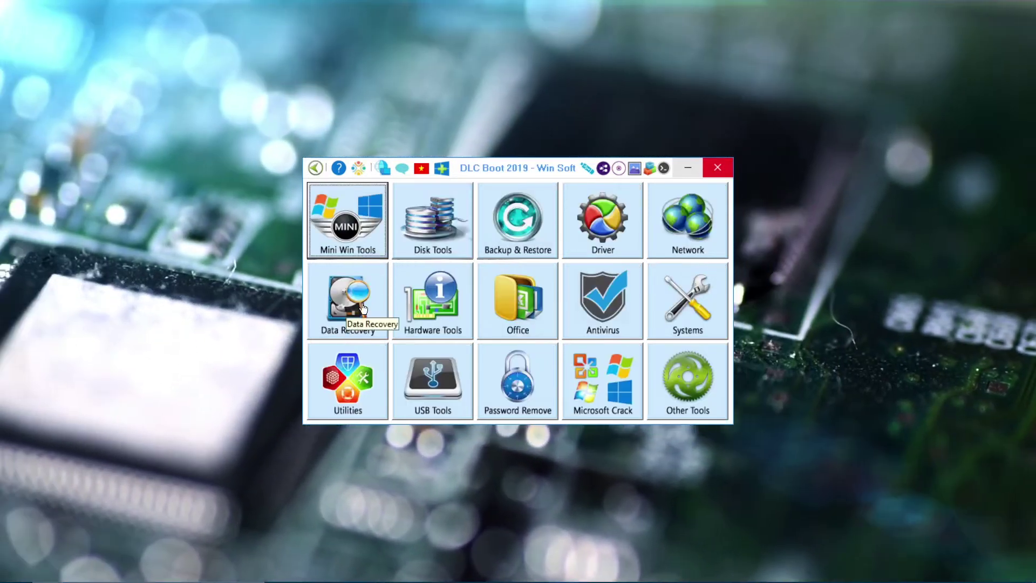
pyautogui.click(363, 308)
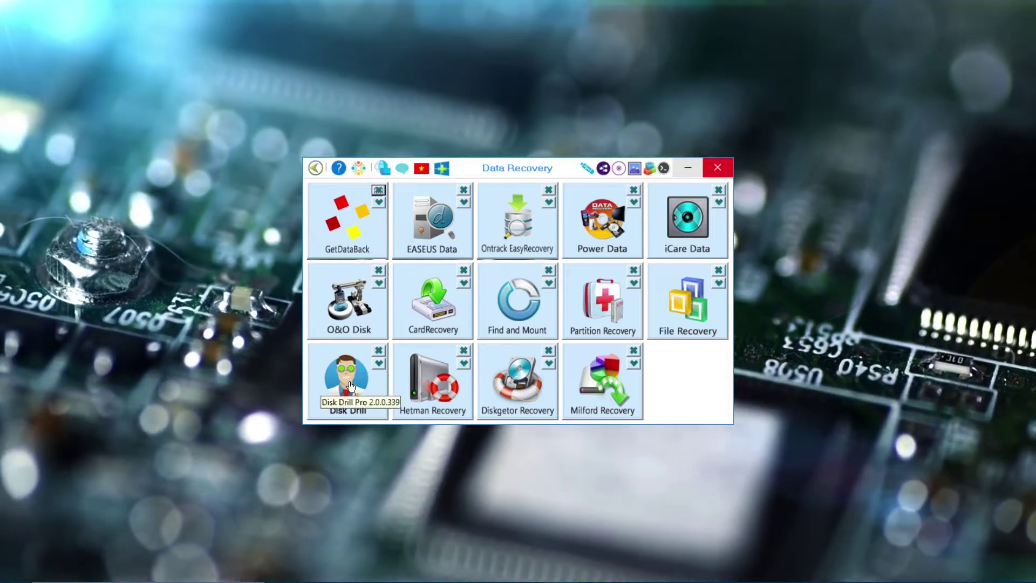
pyautogui.click(350, 385)
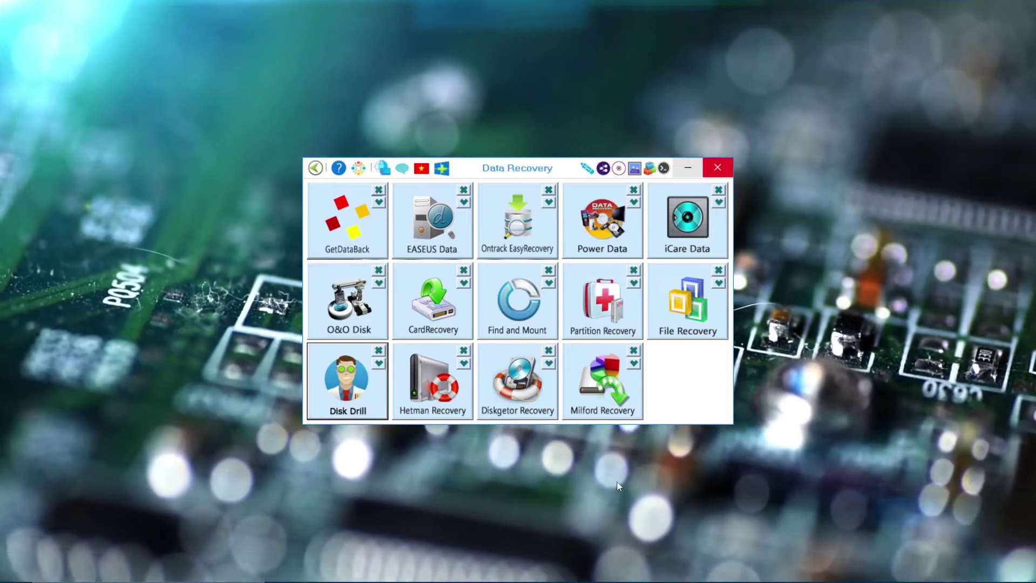
pyautogui.moveTo(608, 560)
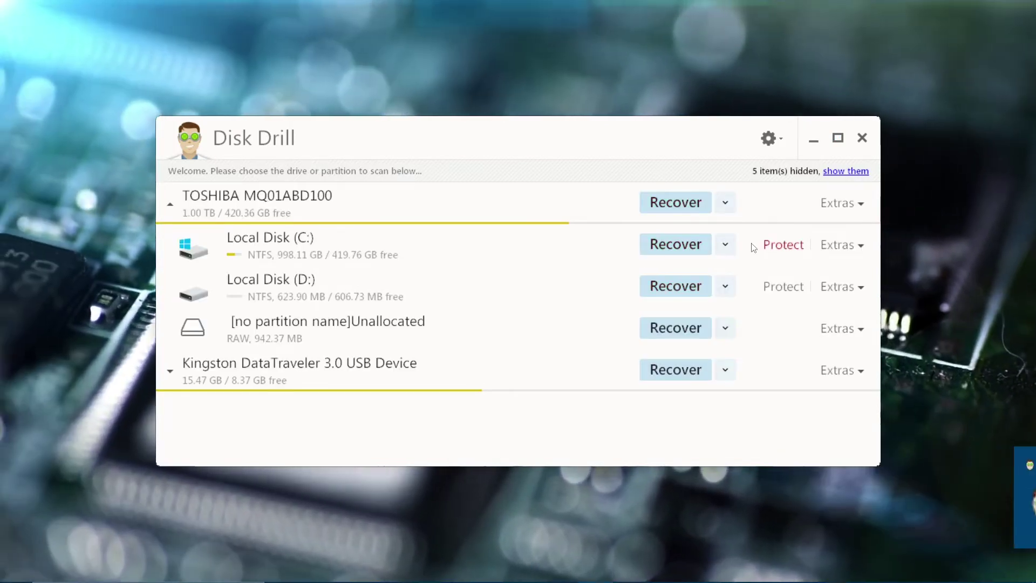
# Step: View the scan methods for Local Disk (C:) and dismiss them without scanning
pyautogui.click(729, 246)
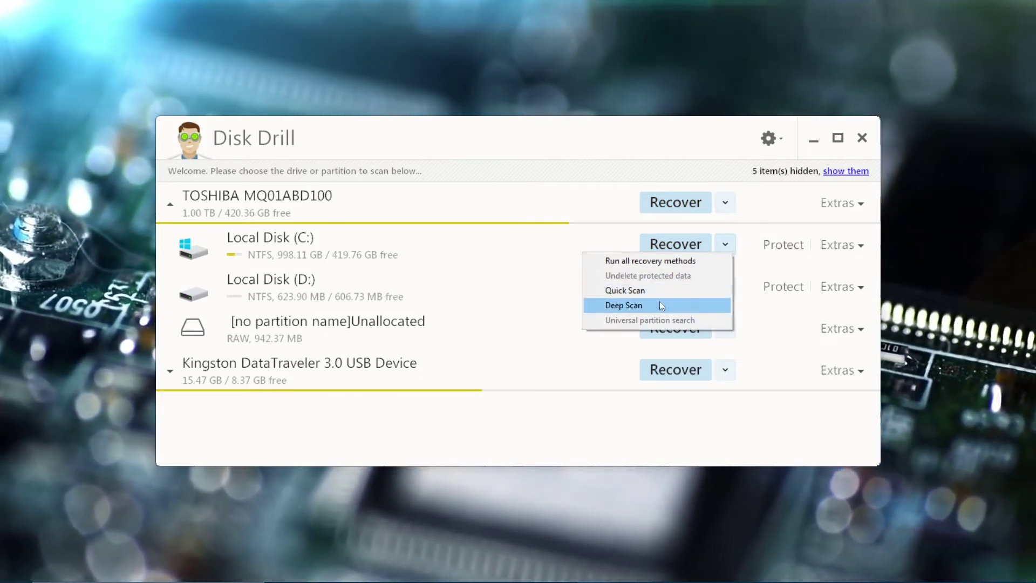
pyautogui.click(643, 441)
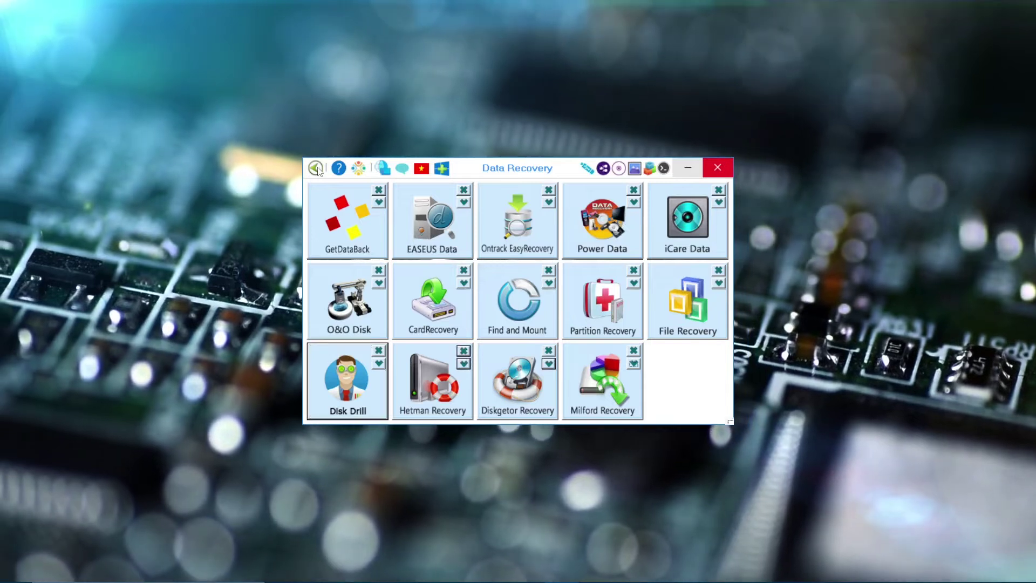
# Step: Launch CPU-Z from Hardware Tools and dismiss its update notice with OK
pyautogui.click(317, 169)
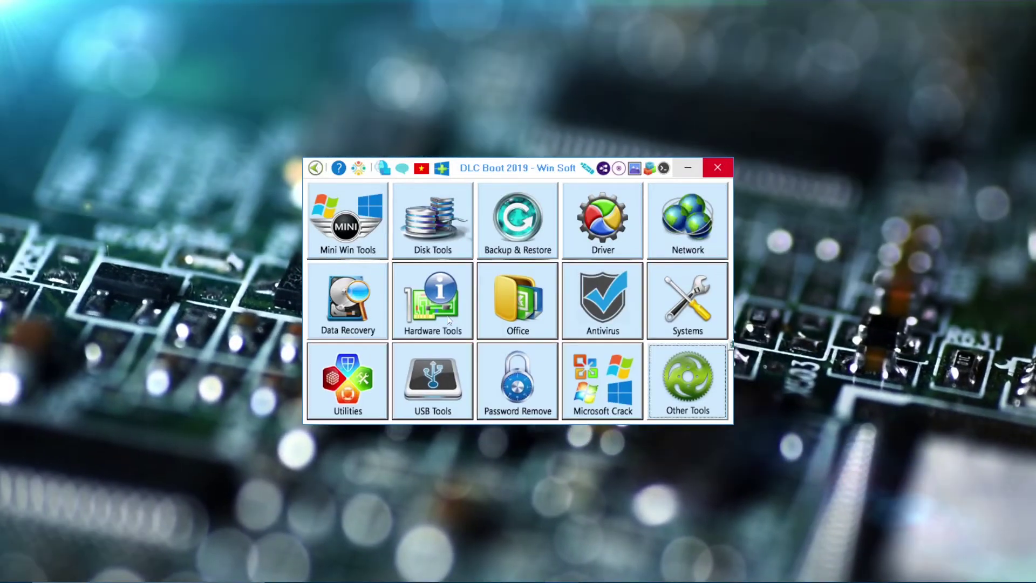
pyautogui.click(467, 300)
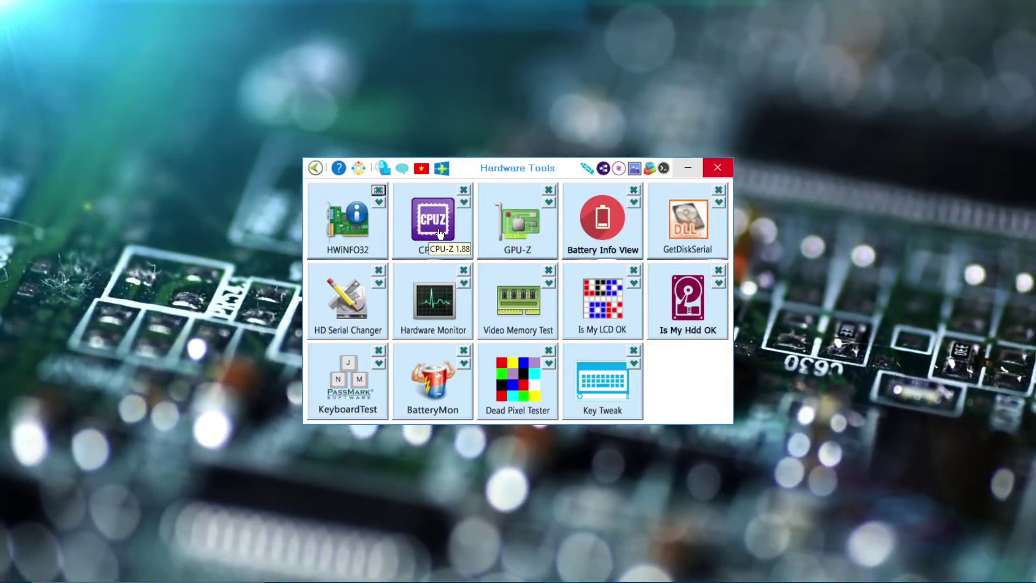
pyautogui.click(440, 233)
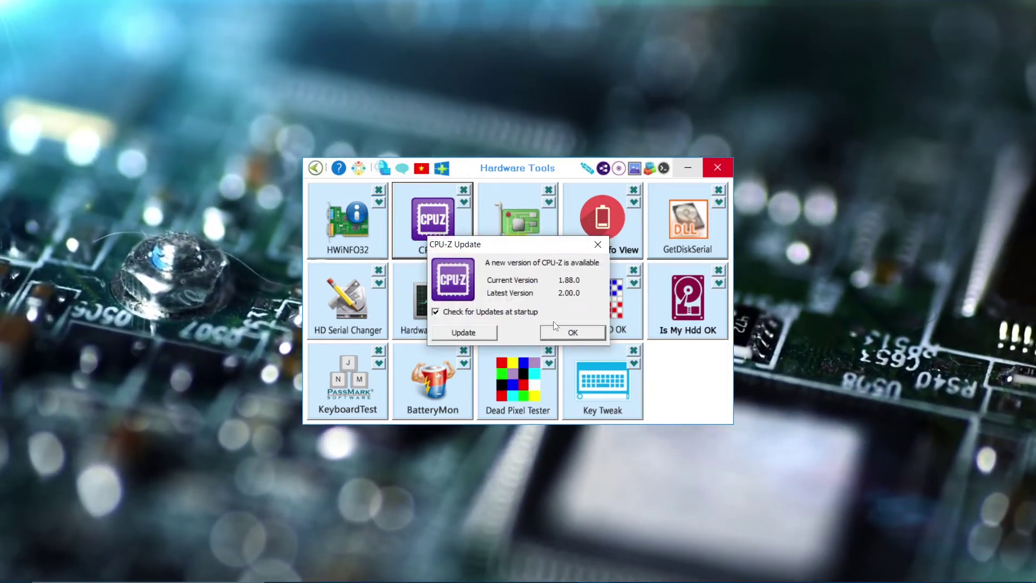
pyautogui.click(556, 329)
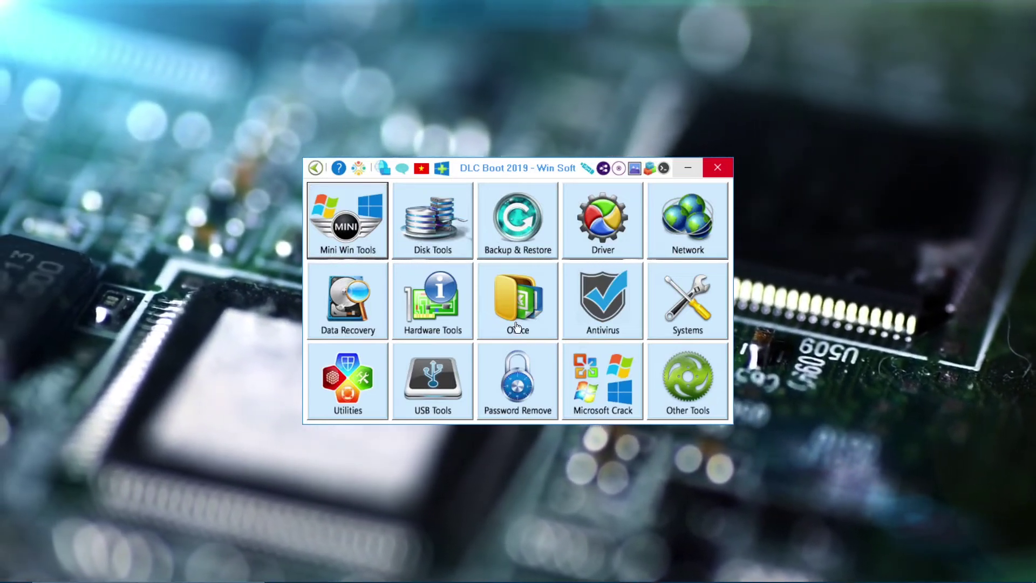
pyautogui.click(516, 326)
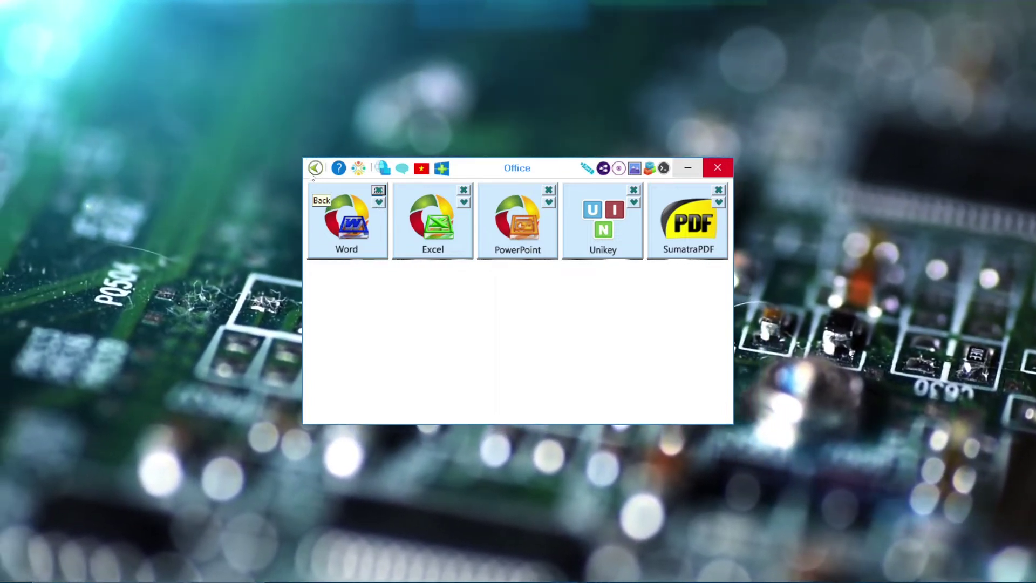
pyautogui.click(312, 172)
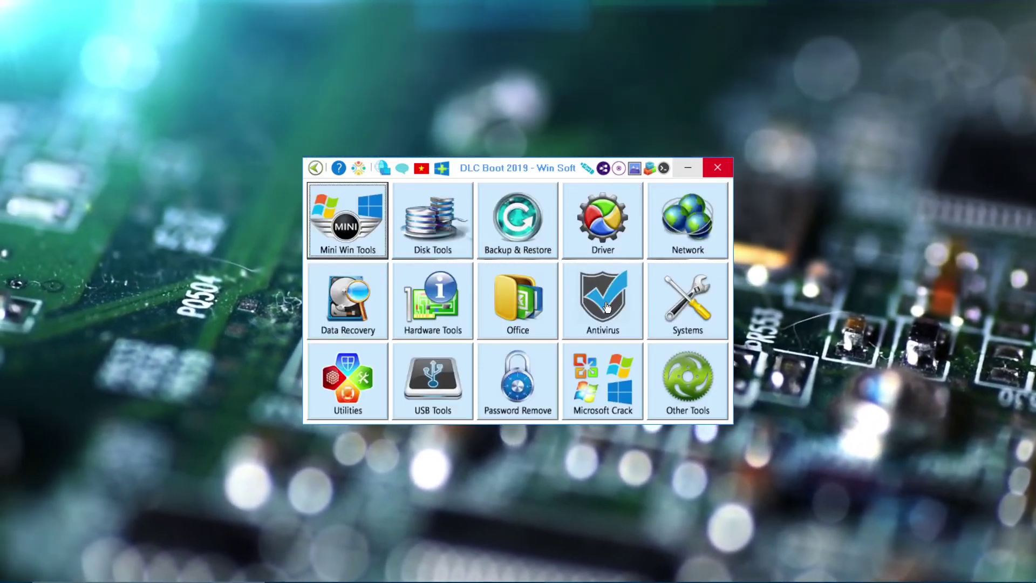
# Step: Browse the Antivirus tools, then switch to the Systems category with Total Uninstall and Revo Uninstaller
pyautogui.click(603, 302)
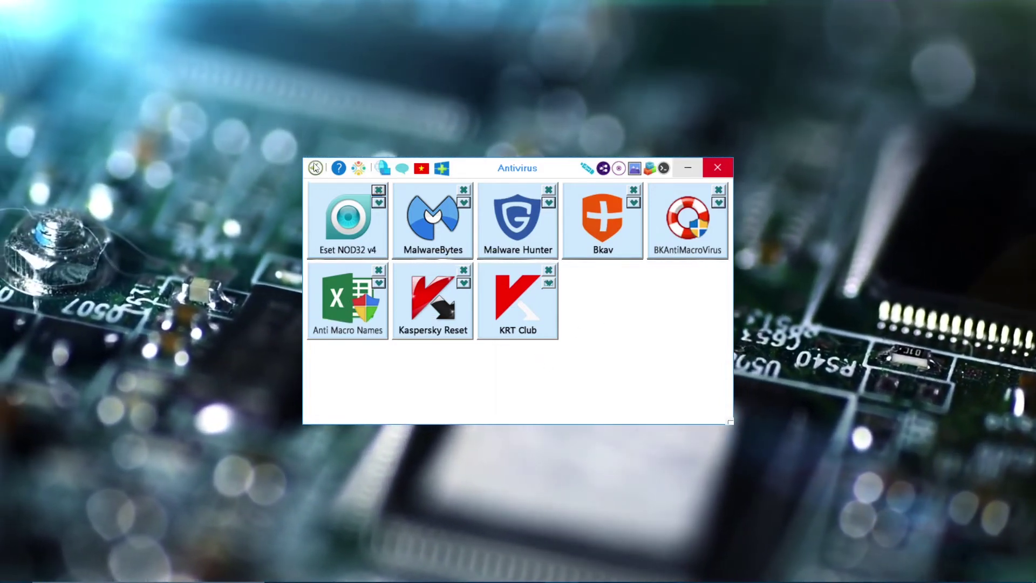
pyautogui.click(316, 168)
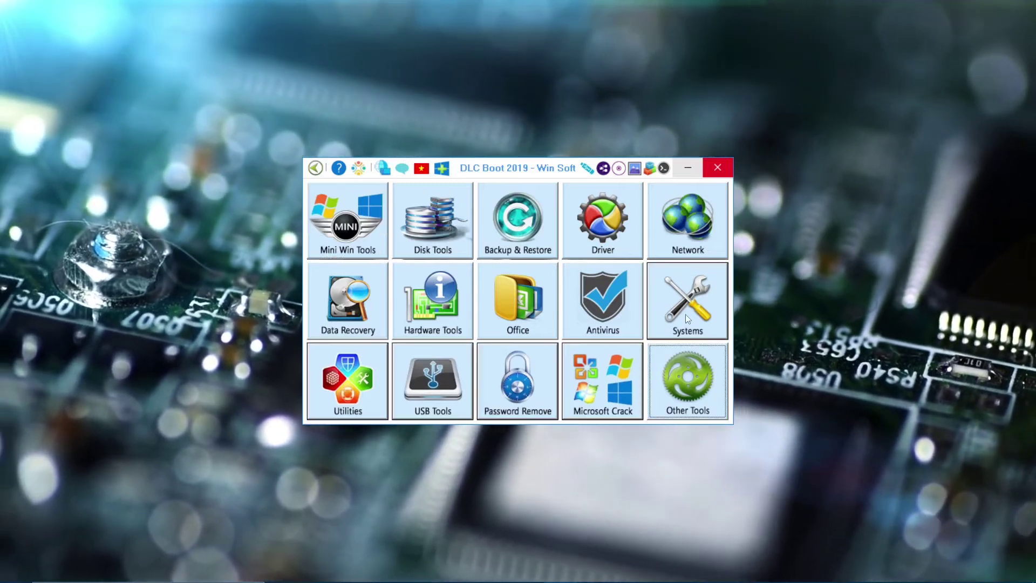
pyautogui.click(685, 314)
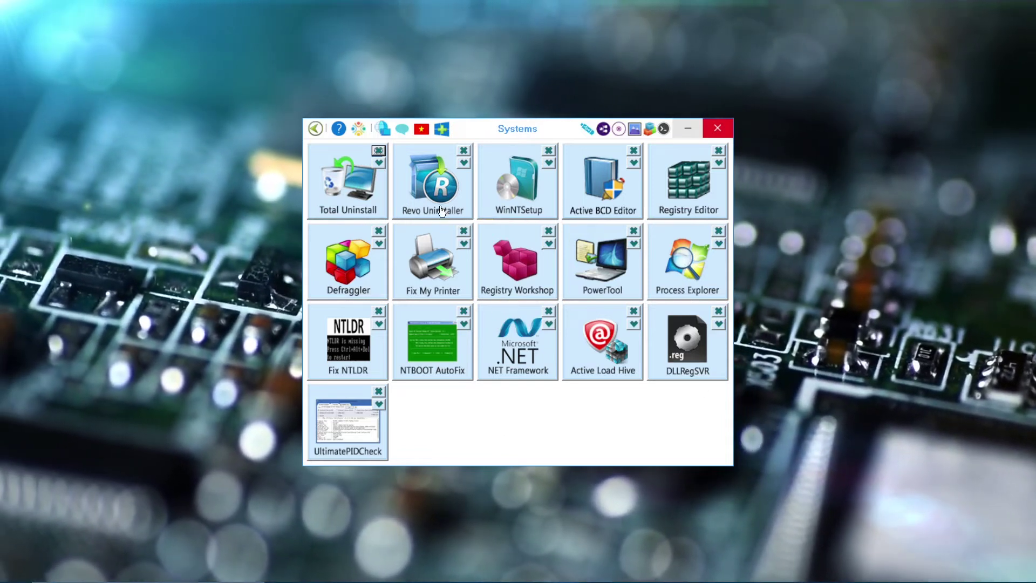
# Step: Launch Revo Uninstaller and minimize the cmd window that unpacked RevoUninstaller.7z
pyautogui.click(441, 210)
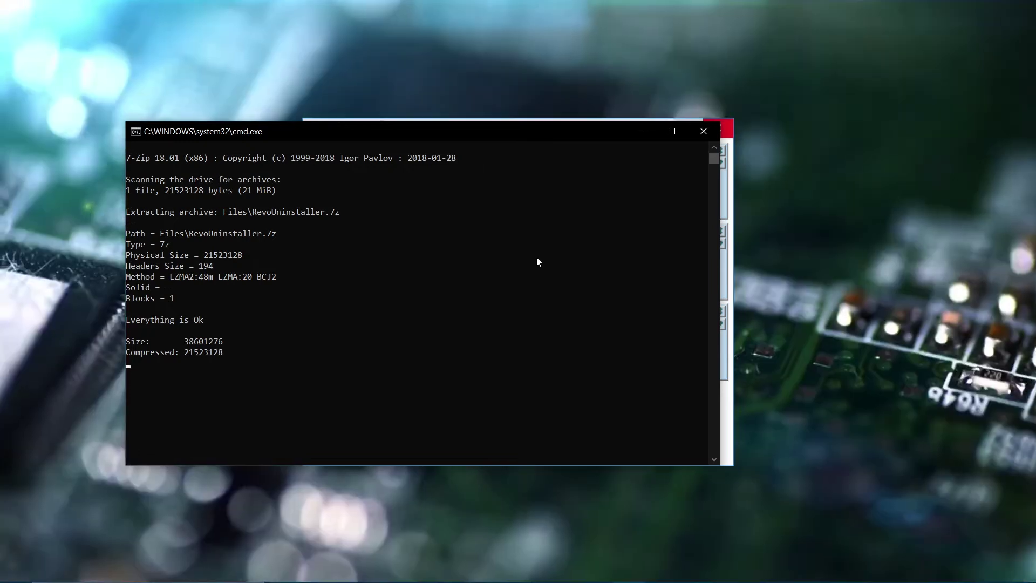
pyautogui.click(604, 145)
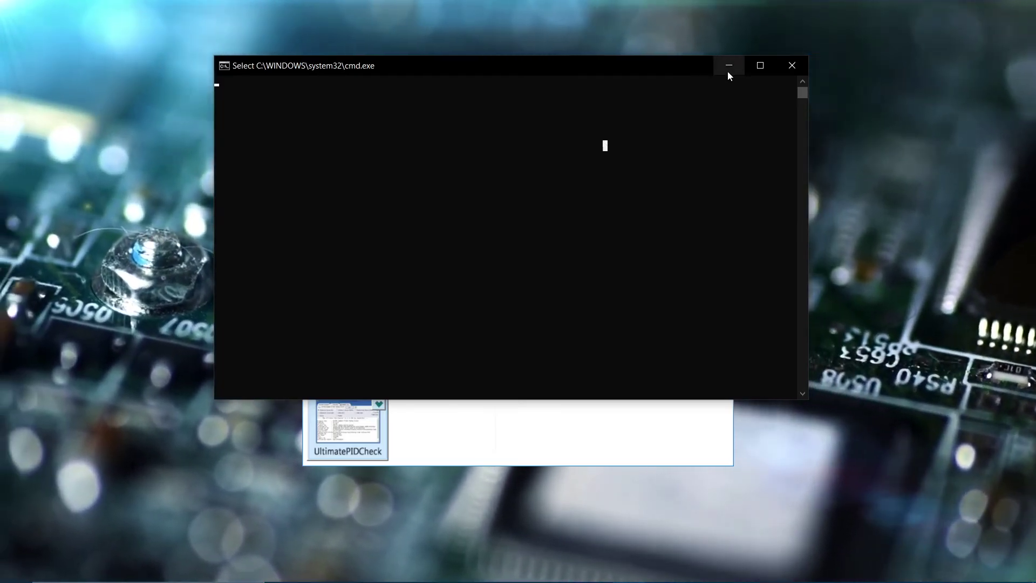
pyautogui.click(727, 70)
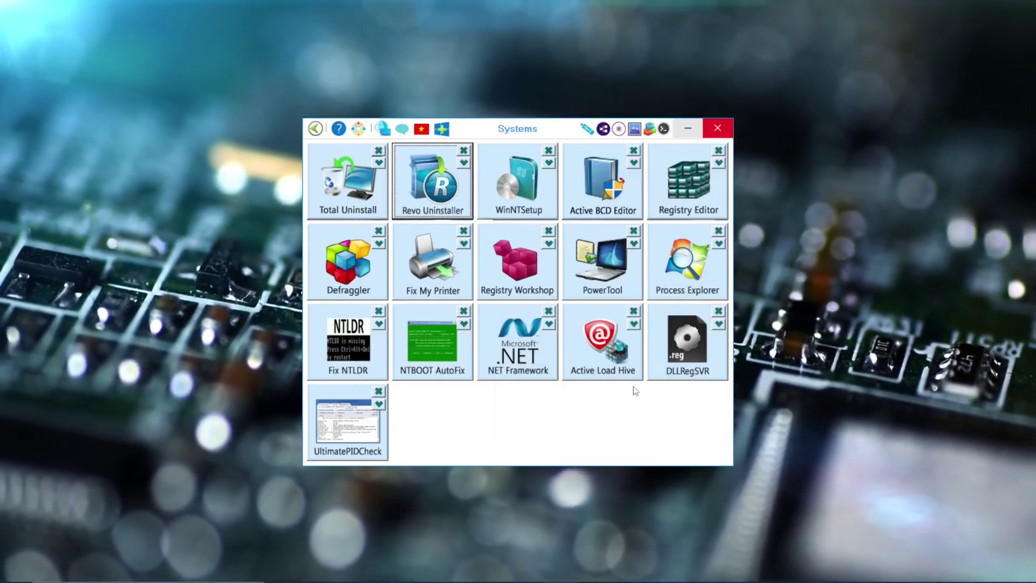
# Step: Browse the Utilities category (Total Commander, 7-Zip, CCleaner, UltraISO) and return to the main menu
pyautogui.click(316, 132)
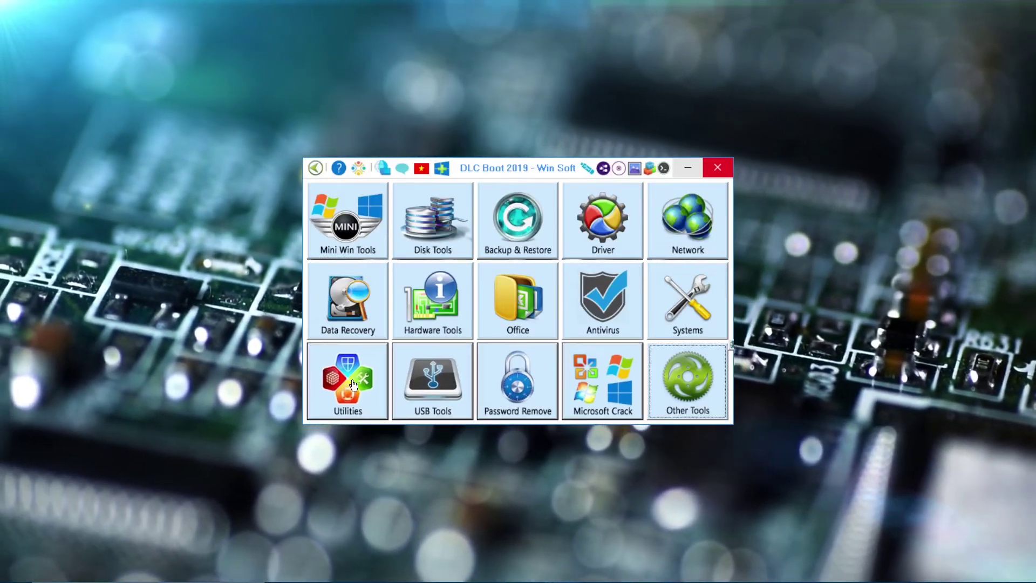
pyautogui.click(353, 385)
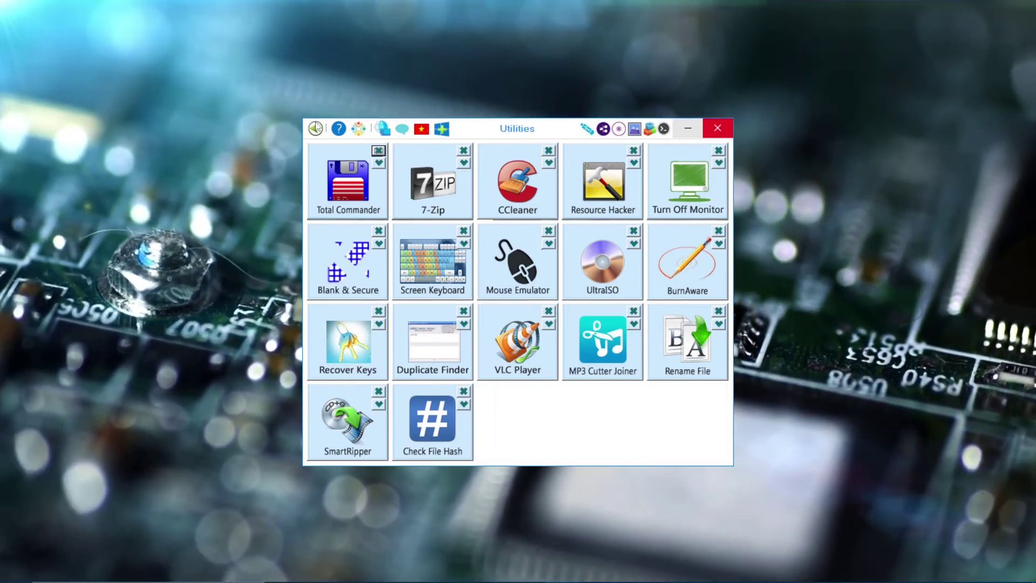
pyautogui.click(316, 128)
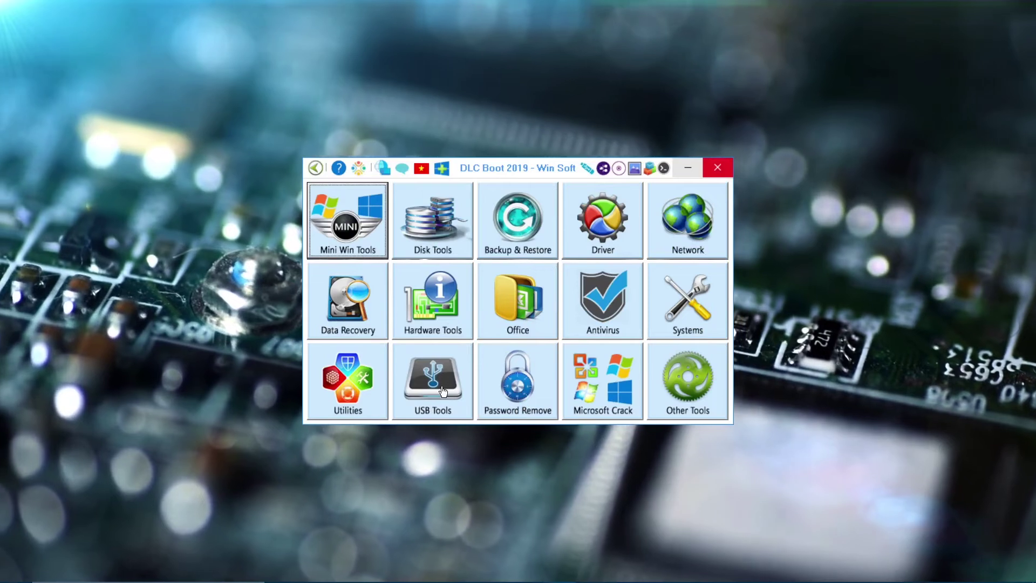
# Step: Browse USB Tools, then show the Password Remove category with Anti Deep Freeze and PDF Pass Remover
pyautogui.click(442, 390)
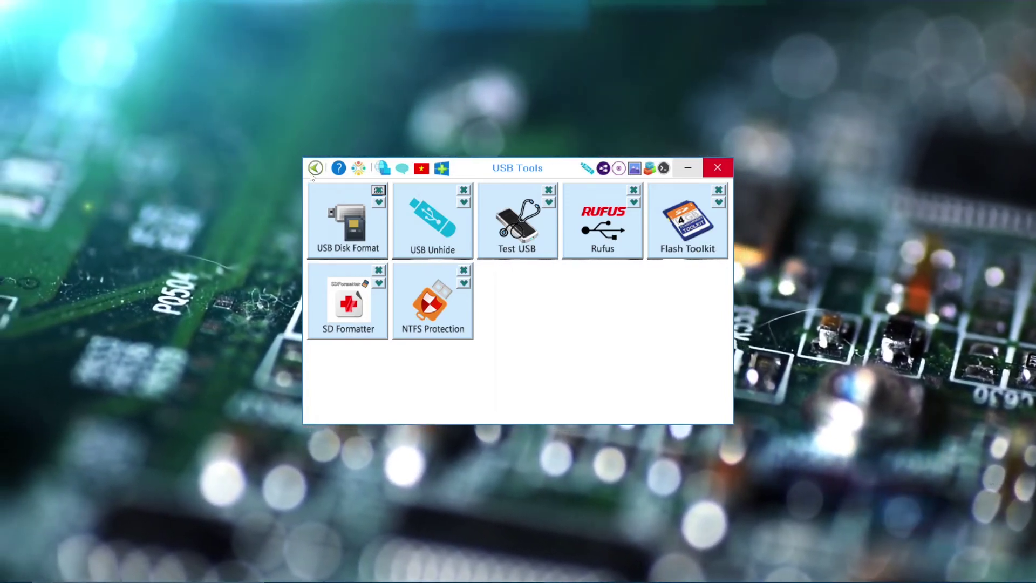
pyautogui.click(315, 170)
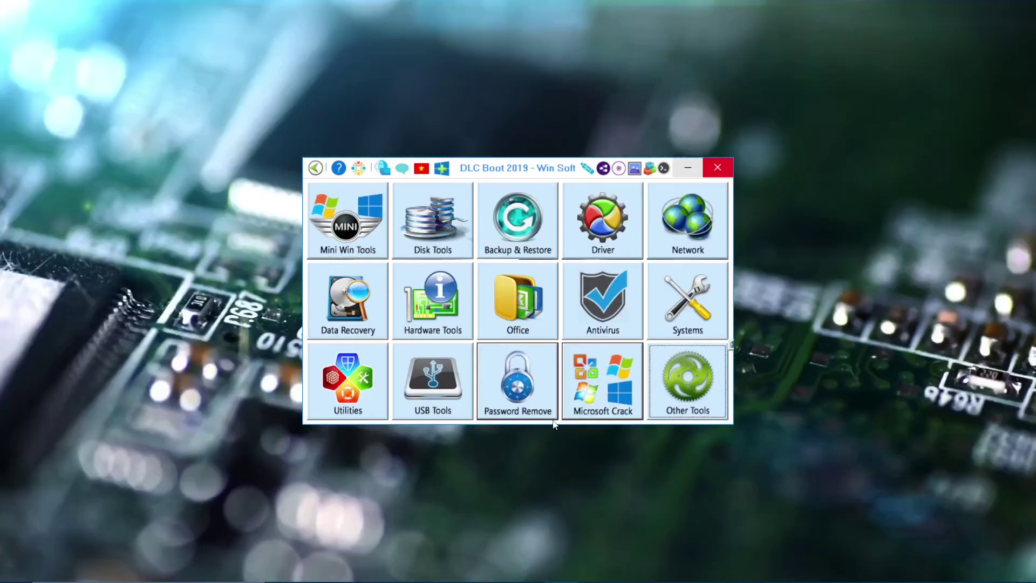
pyautogui.click(521, 392)
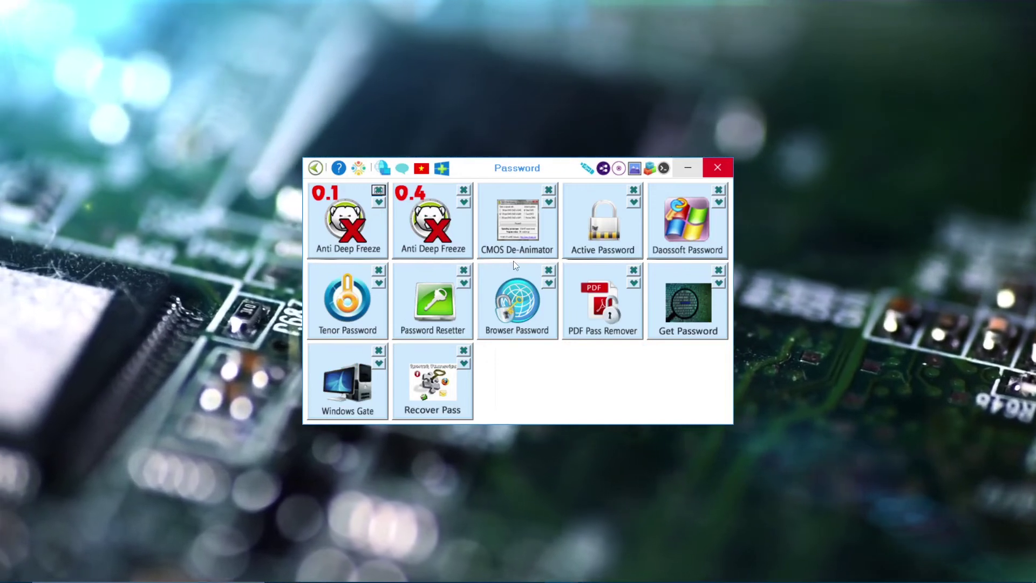
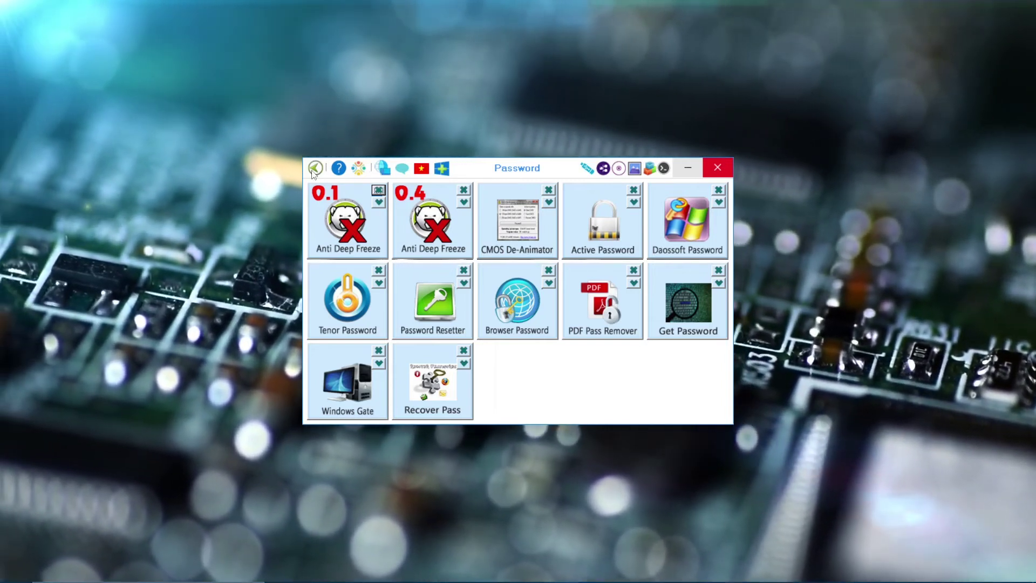
# Step: Dismiss the Revo Uninstaller Pro loading screen and go back from the Password page to the main DLC Boot menu
pyautogui.click(361, 397)
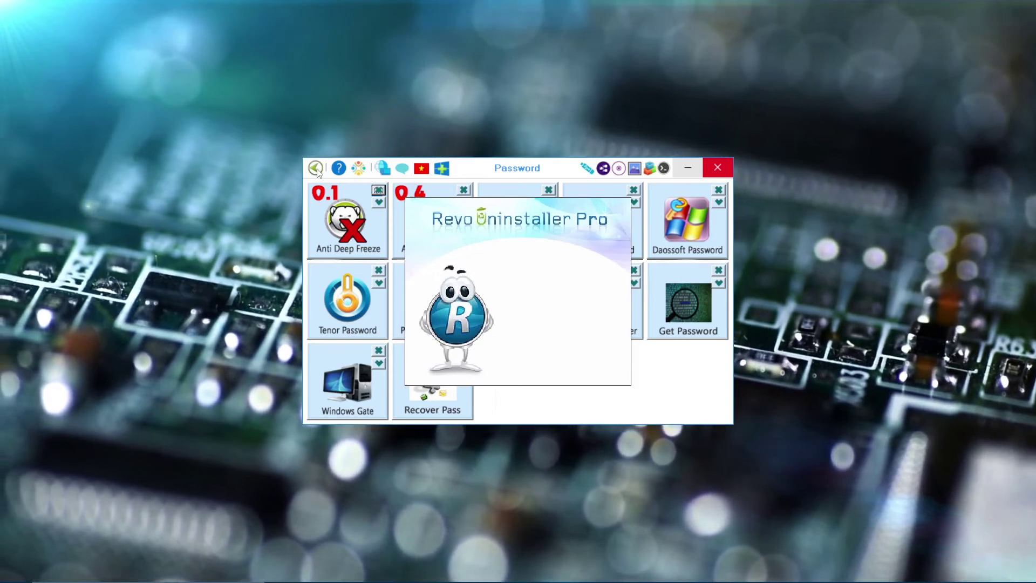
pyautogui.click(316, 169)
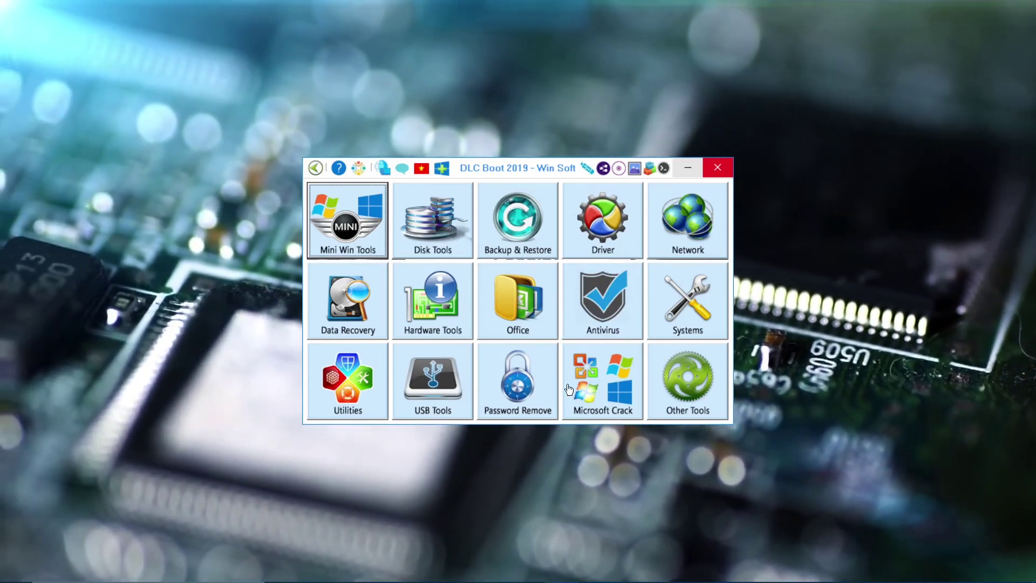
pyautogui.click(599, 381)
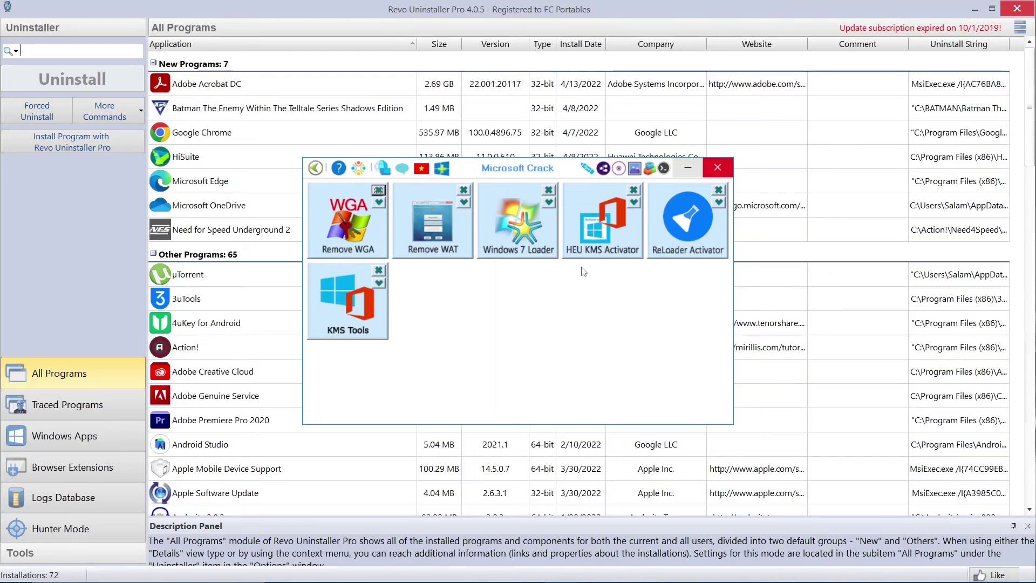
pyautogui.click(316, 169)
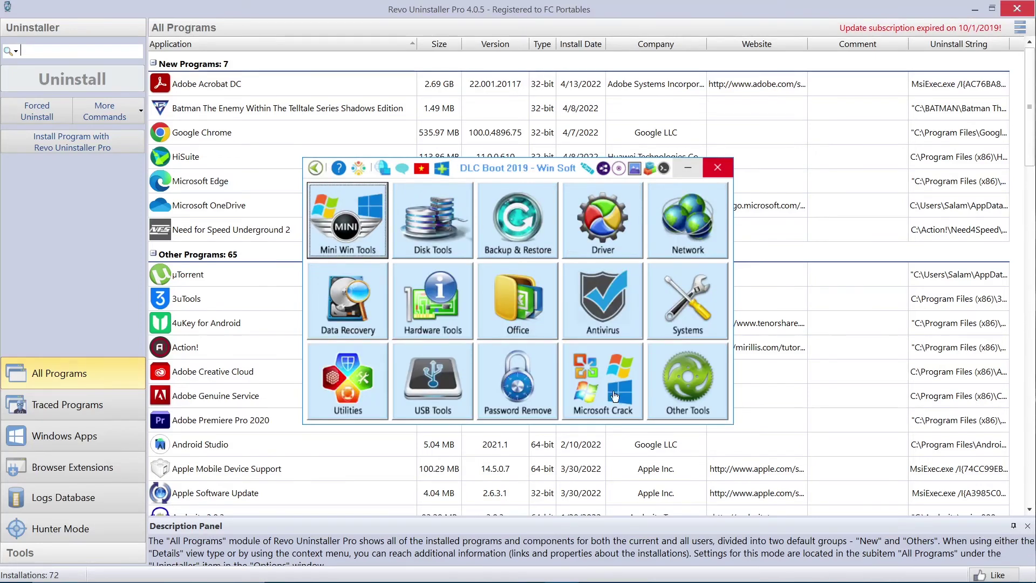
# Step: Select Adobe Acrobat DC in Revo's All Programs list and view its right-click actions menu
pyautogui.click(317, 33)
pyautogui.click(254, 93)
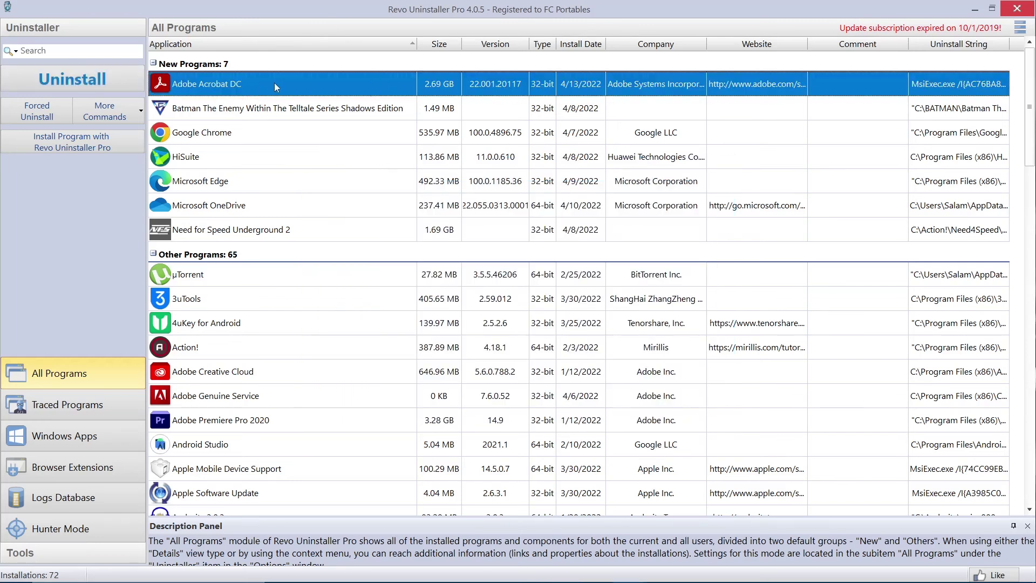
pyautogui.rightClick(274, 87)
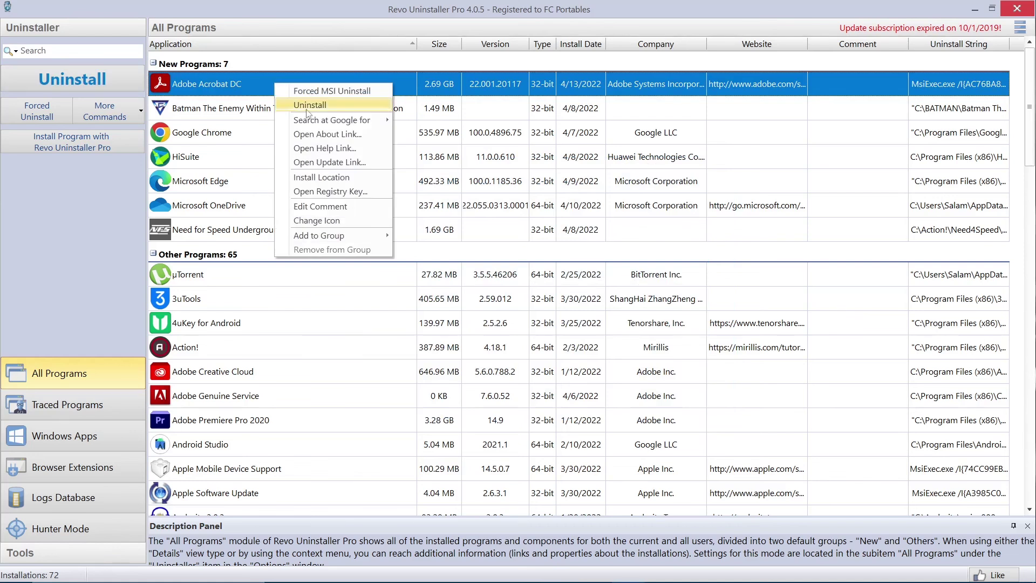
pyautogui.click(253, 82)
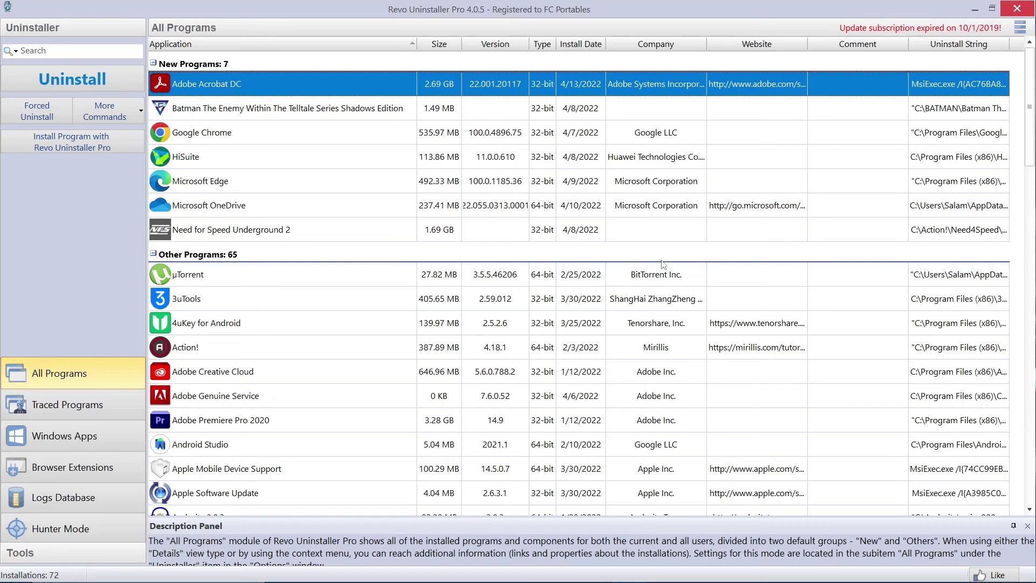
# Step: Close Revo Uninstaller, view the DLC Boot Other Tools category, and return to the main menu
pyautogui.click(1007, 16)
pyautogui.click(686, 373)
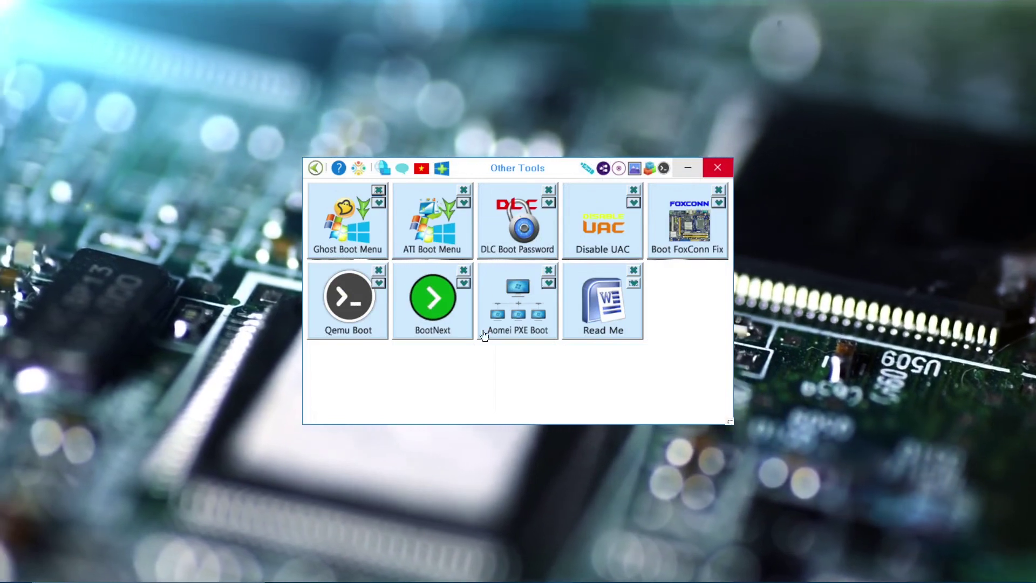
pyautogui.click(315, 168)
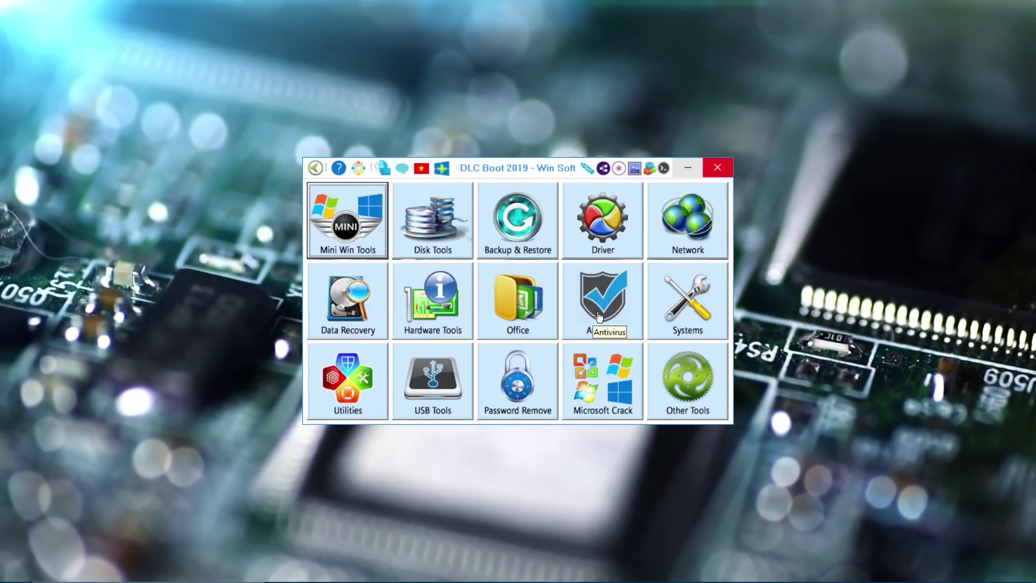